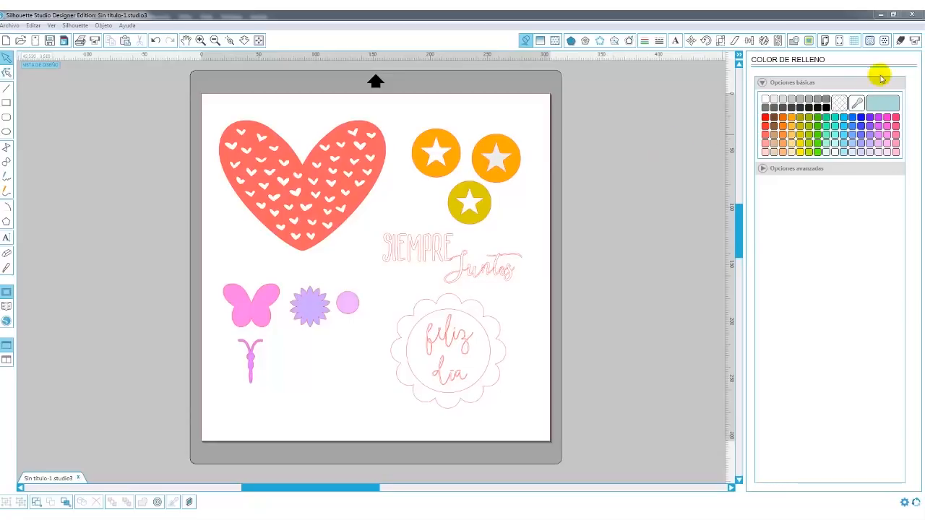
Open the cut settings, display the design with thick cut lines, and keep the cutting mode at Estándar after checking Avanzado
left_click(900, 42)
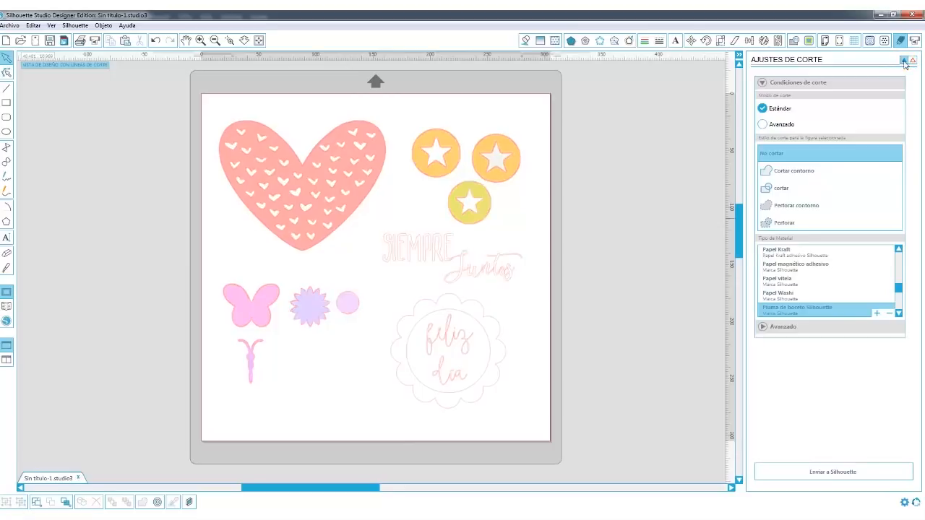
left_click(905, 63)
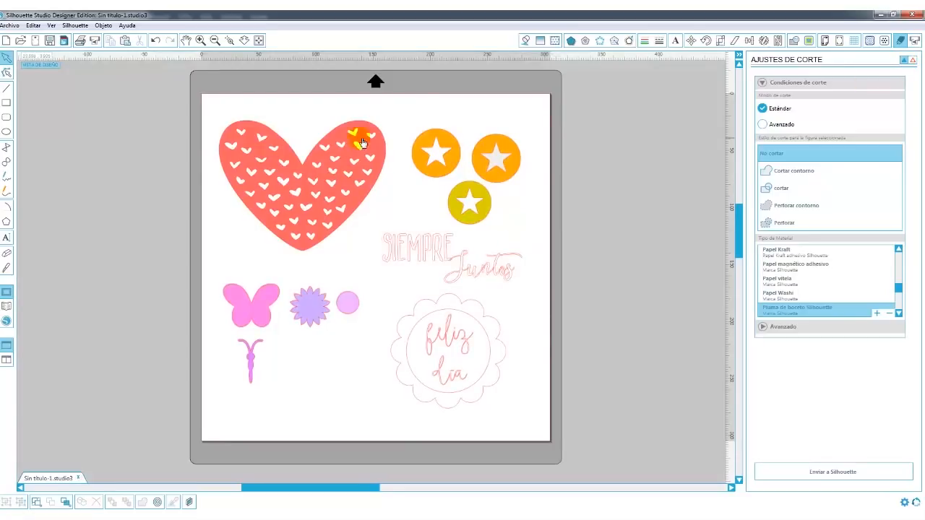
left_click(913, 62)
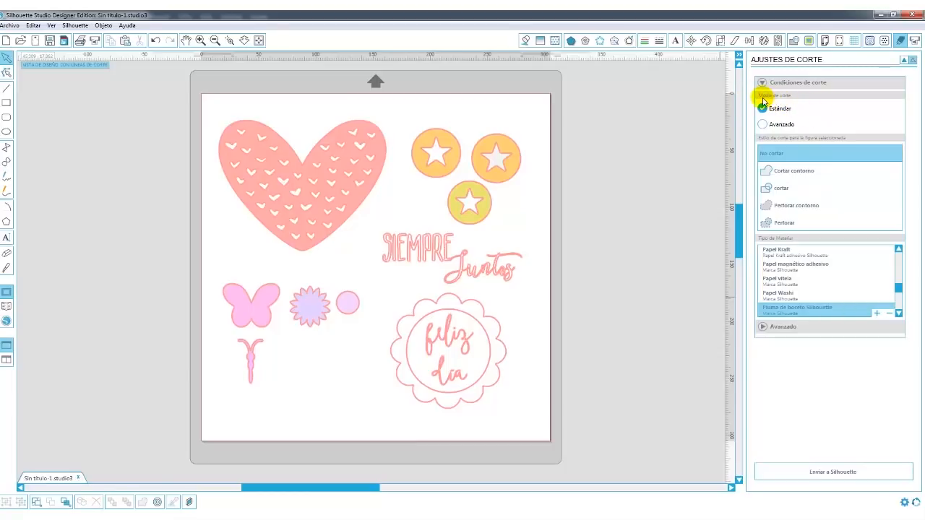
left_click(764, 125)
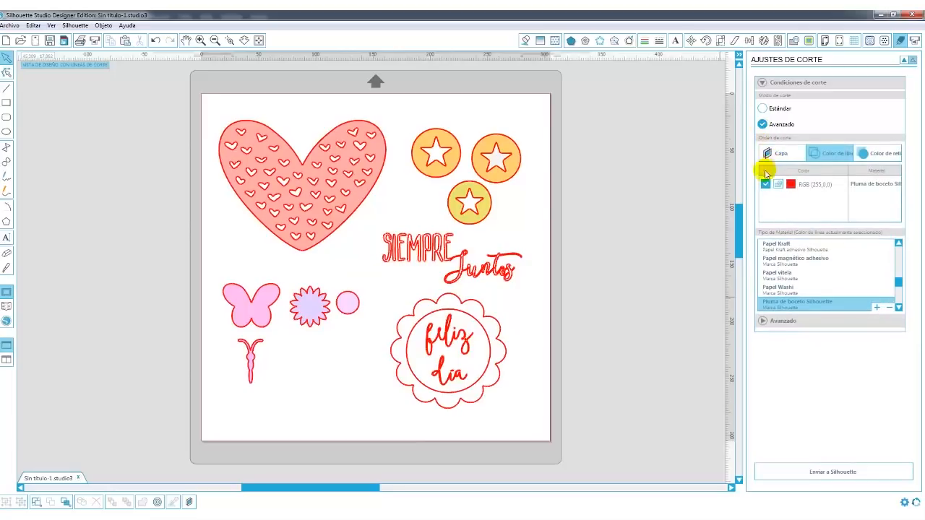
left_click(764, 109)
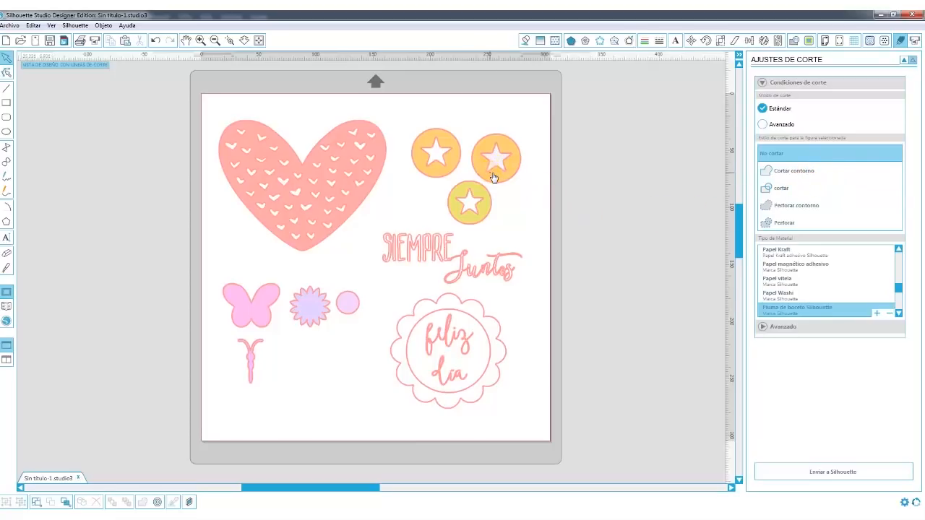
Set the three star circles to No cortar, and restore the left orange one to cortar
left_click(493, 177)
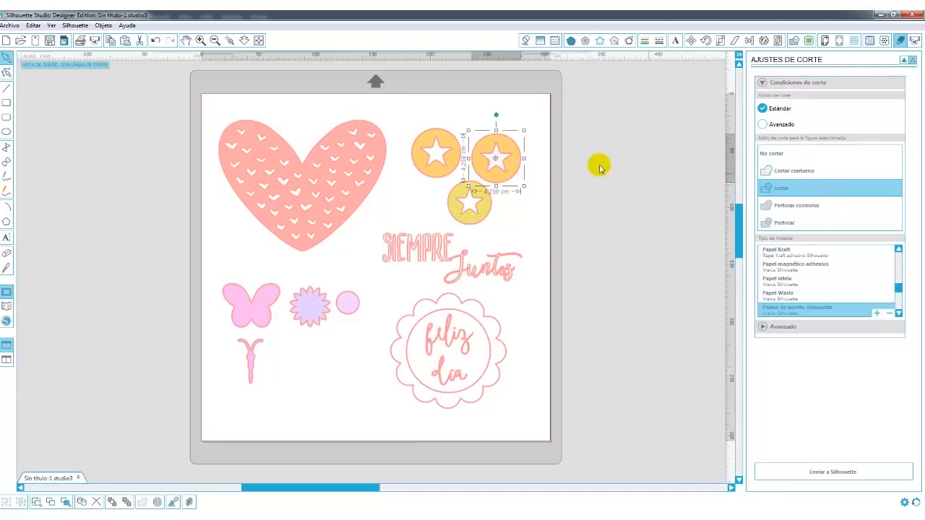
left_click_drag(571, 83, 399, 226)
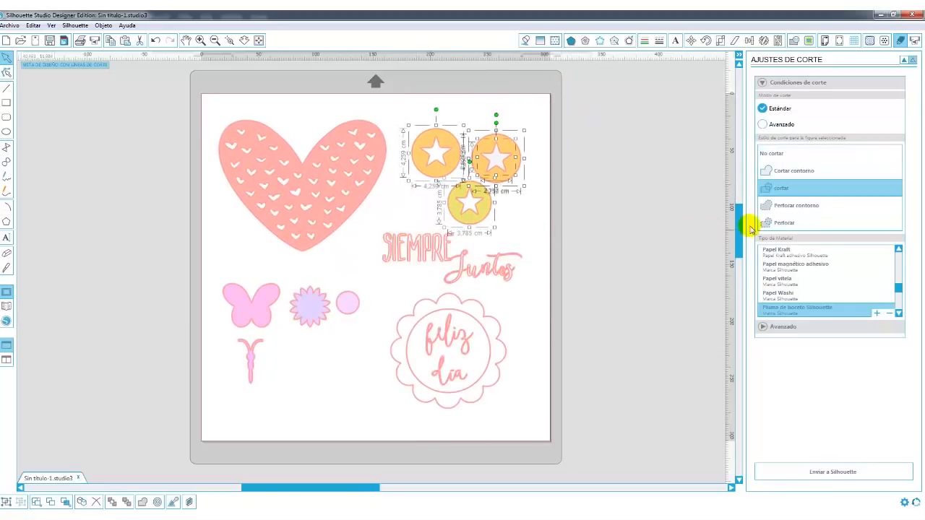
left_click(774, 154)
left_click(663, 227)
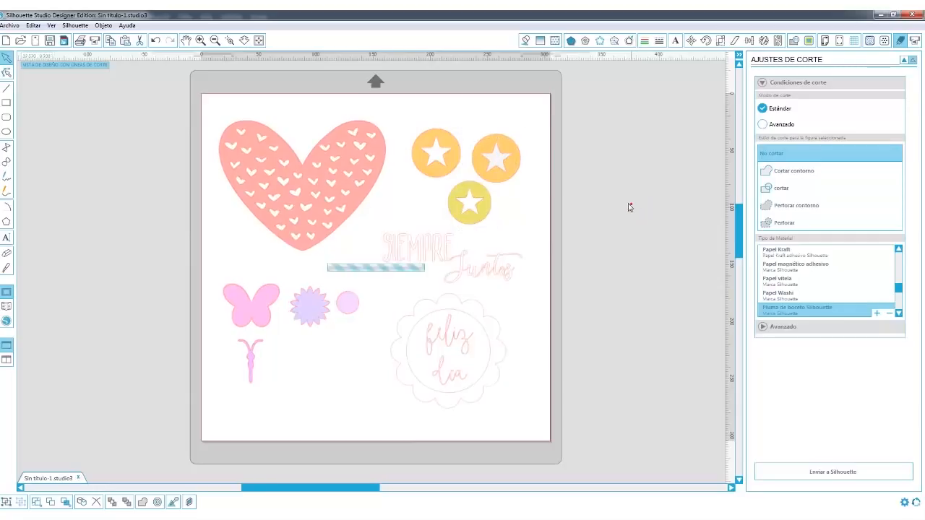
left_click(445, 168)
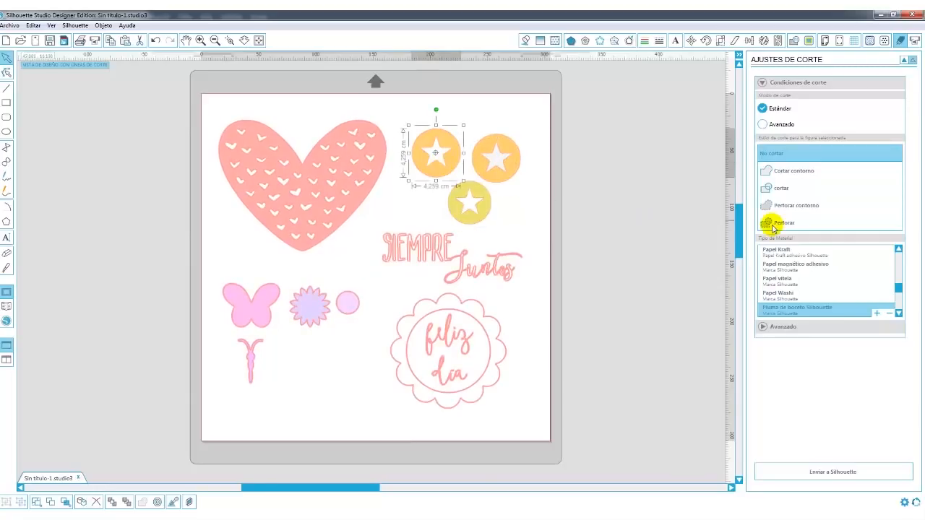
left_click(780, 189)
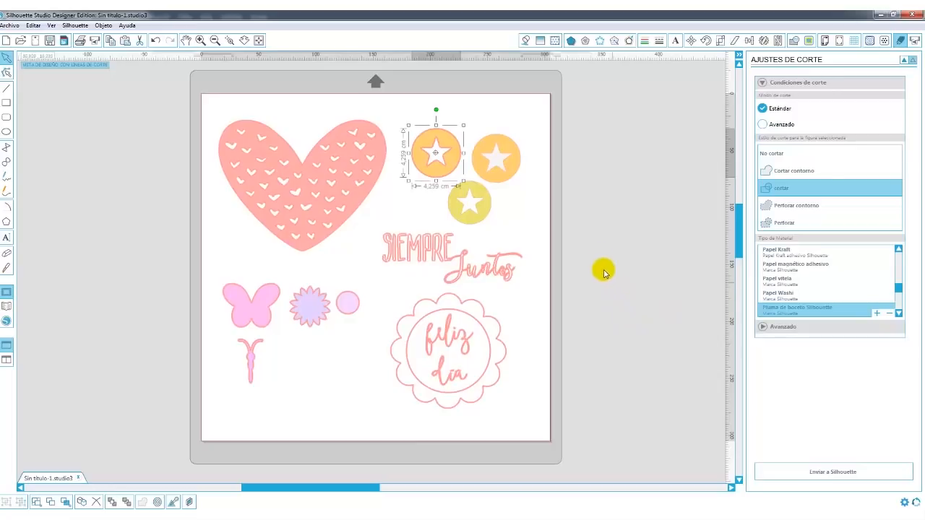
Set the small lilac circle beside the flower to No cortar
left_click(356, 308)
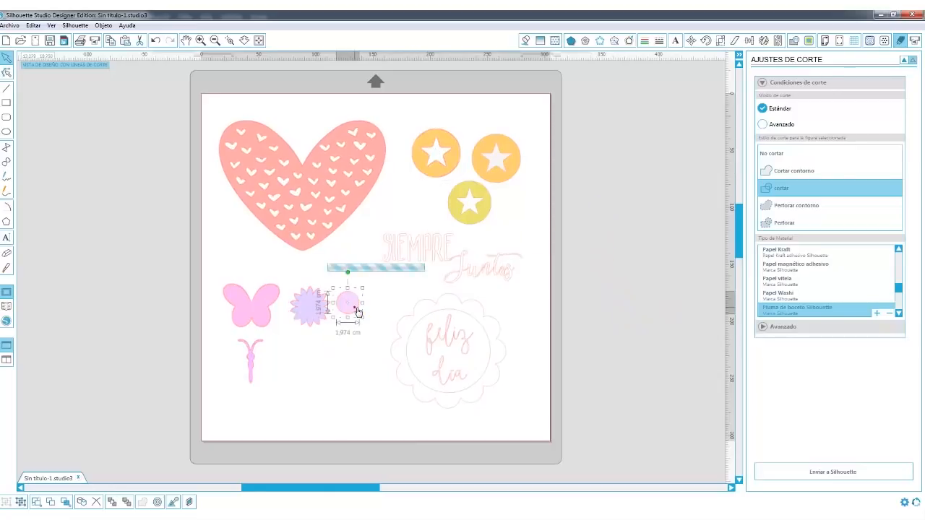
left_click(770, 155)
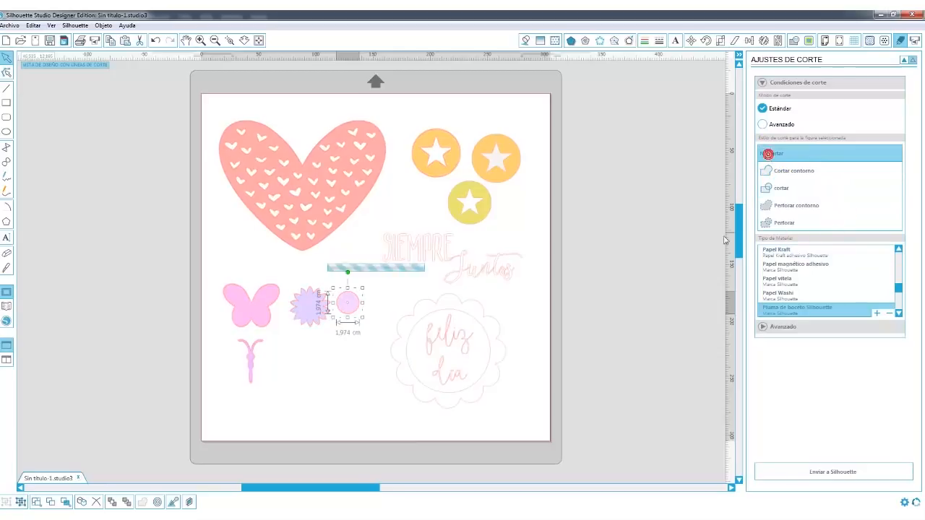
left_click(627, 220)
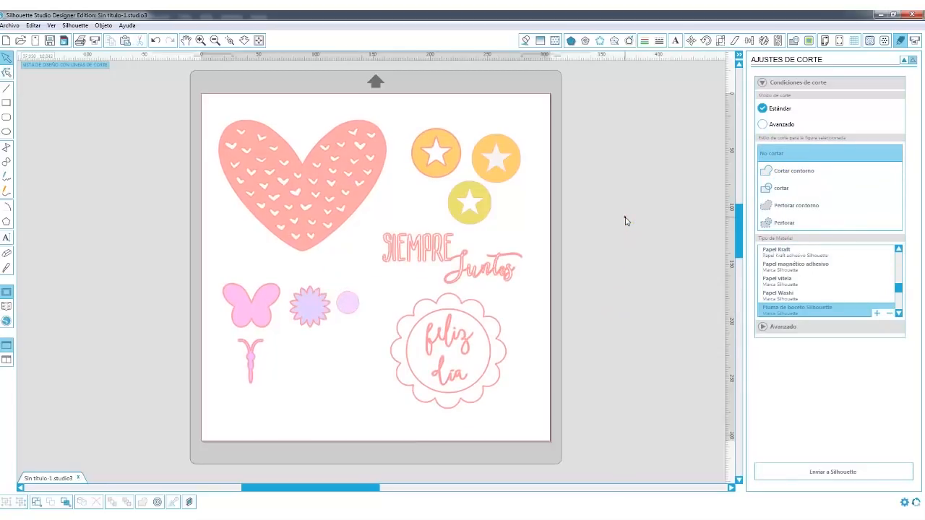
left_click(347, 311)
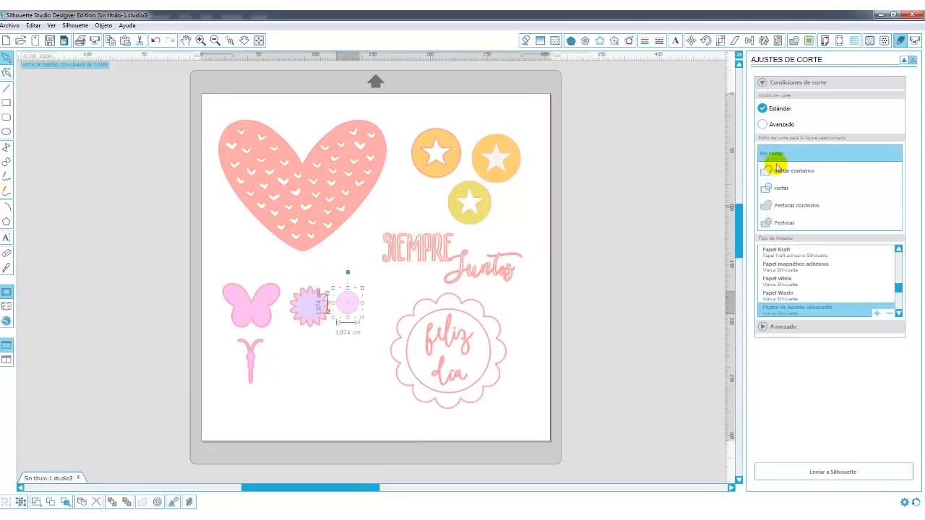
left_click(388, 277)
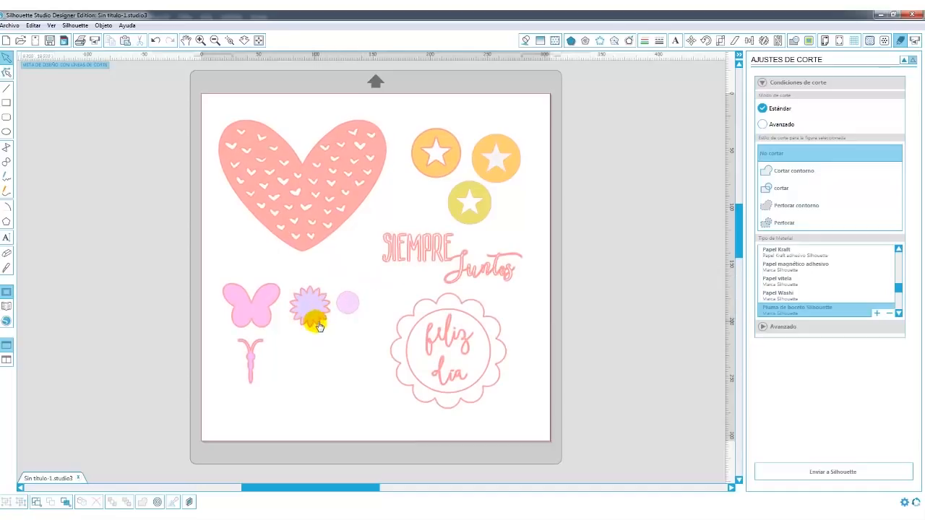
Move the lilac flower off the cutting mat and back onto the page between the butterfly and the small circle
left_click(311, 300)
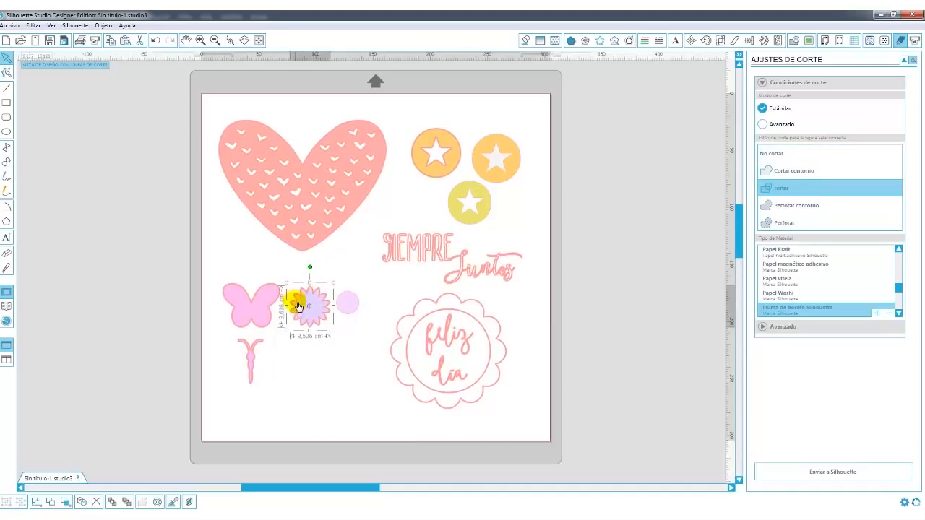
left_click_drag(310, 323, 629, 326)
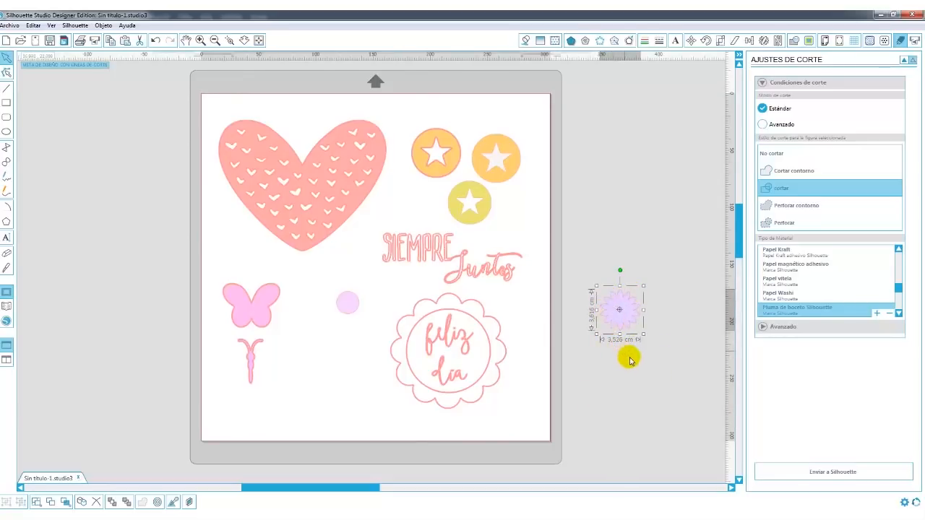
left_click_drag(629, 326, 323, 349)
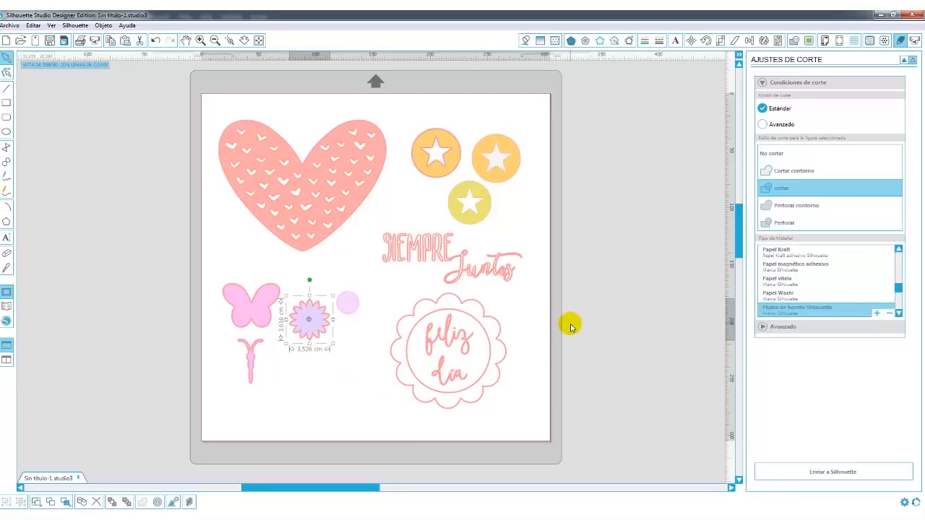
Shift the star circles, the SIEMPRE Juntos lettering and the feliz día badge slightly right, and set them all to No cortar
left_click_drag(578, 113, 365, 416)
left_click_drag(479, 367, 504, 380)
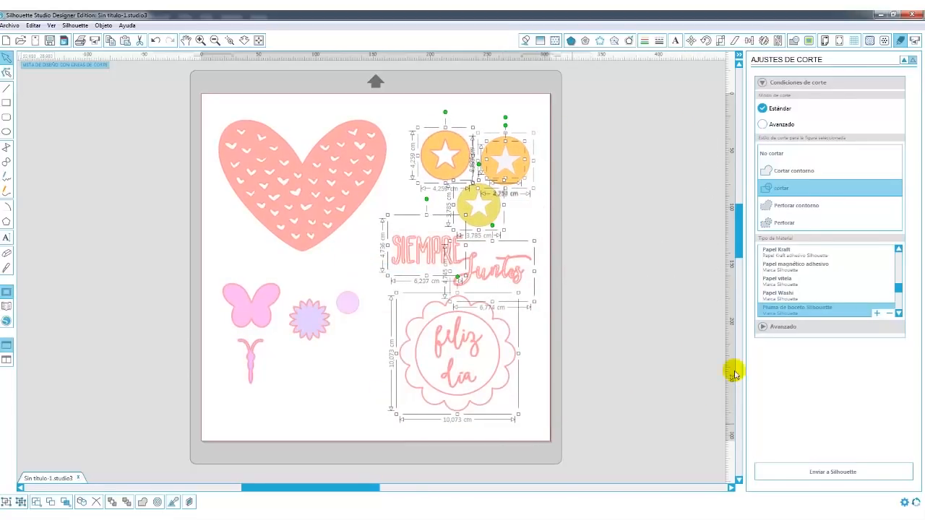
left_click(770, 153)
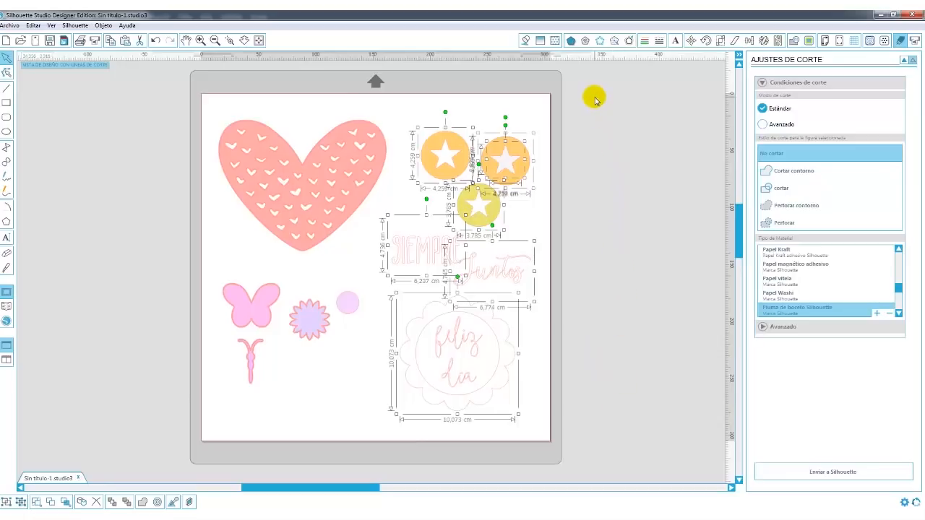
Set every shape in the design to the cortar cut style and deselect everything
key("ctrl+a")
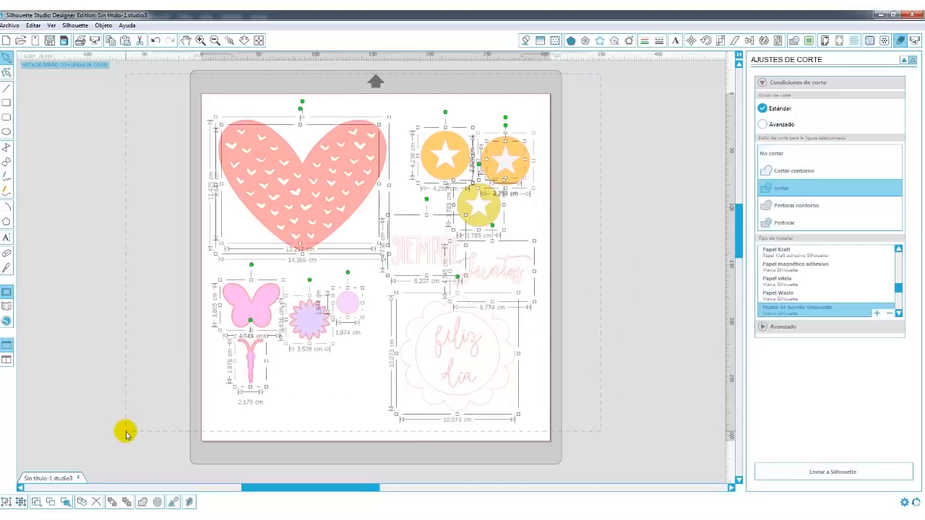
left_click(784, 190)
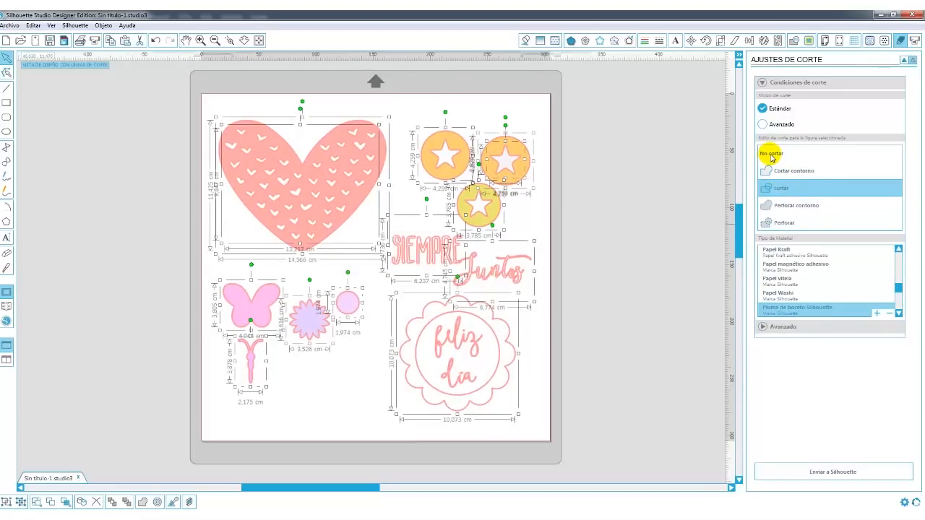
left_click(599, 312)
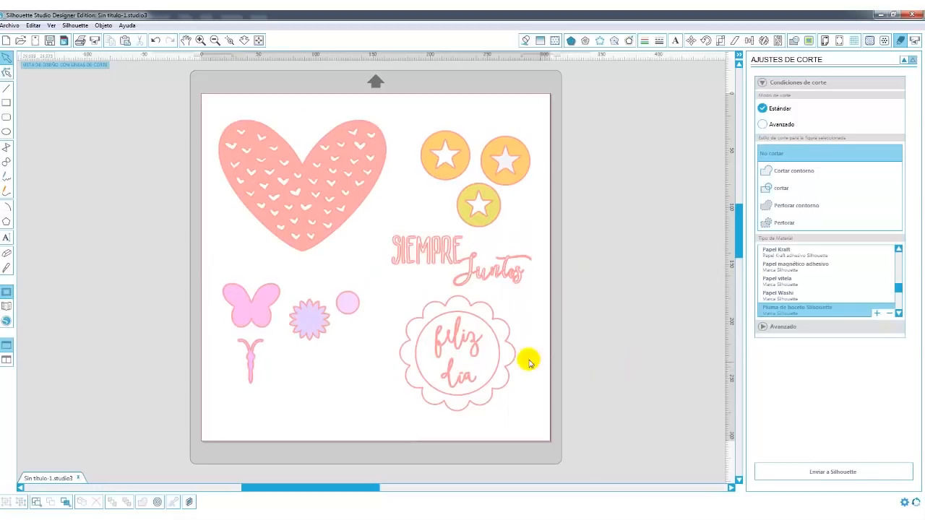
Move the feliz día badge slightly down and, after trying No cortar on the whole group, set it back to cortar
left_click(502, 370)
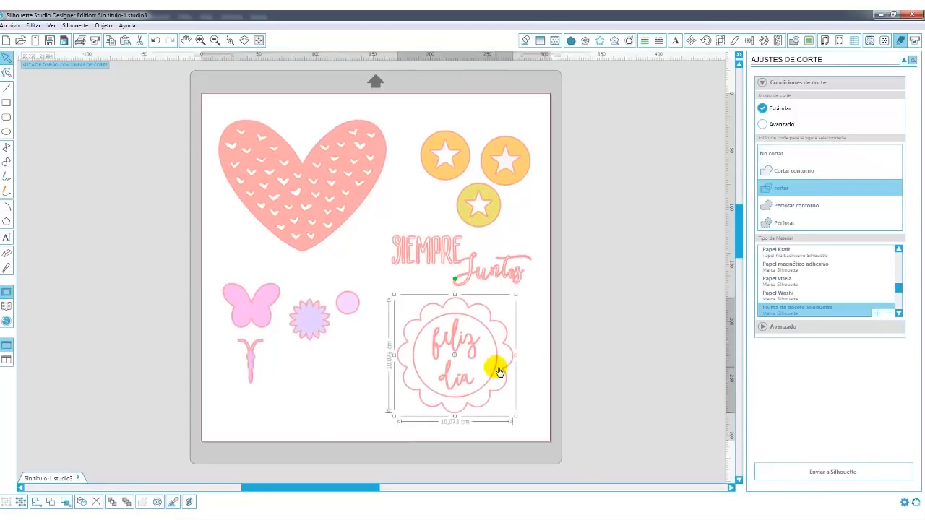
mouse_move(499, 372)
left_mouse_down()
mouse_move(543, 371)
mouse_move(475, 388)
mouse_move(497, 383)
left_mouse_up()
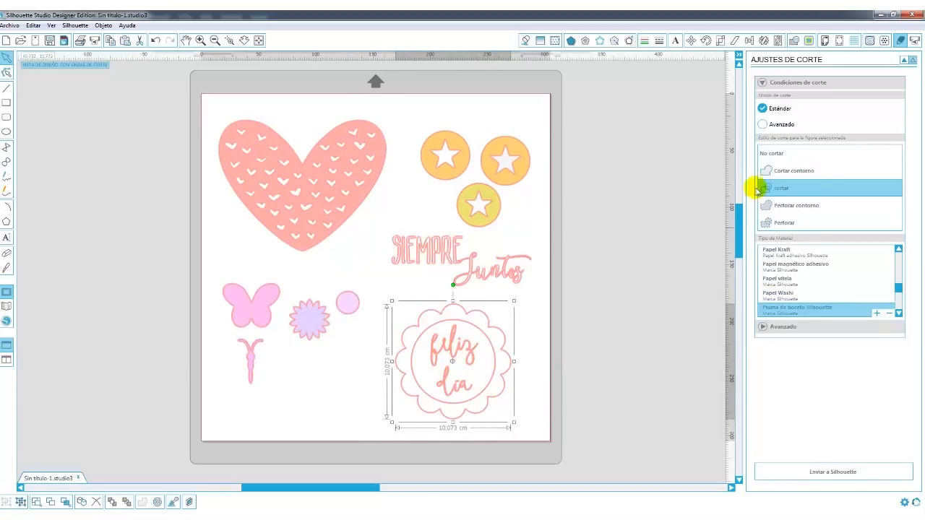
left_click(780, 156)
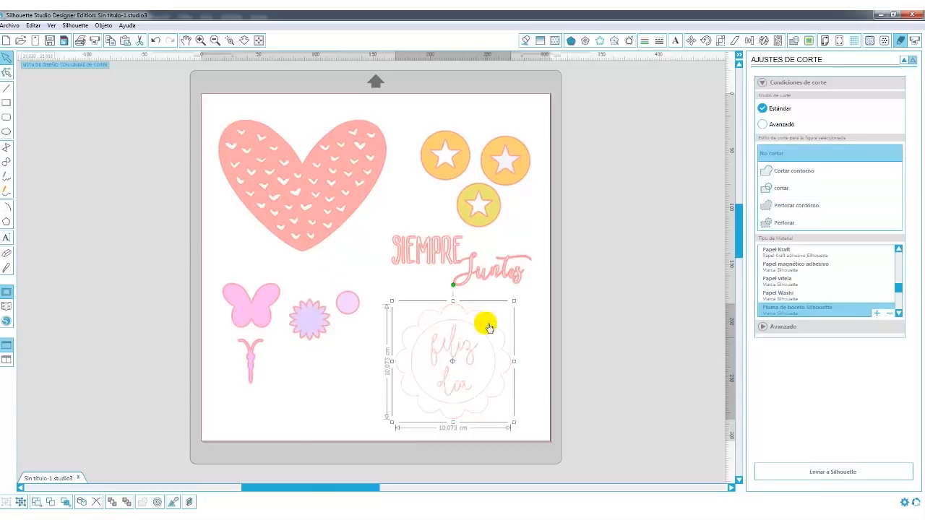
left_click(779, 186)
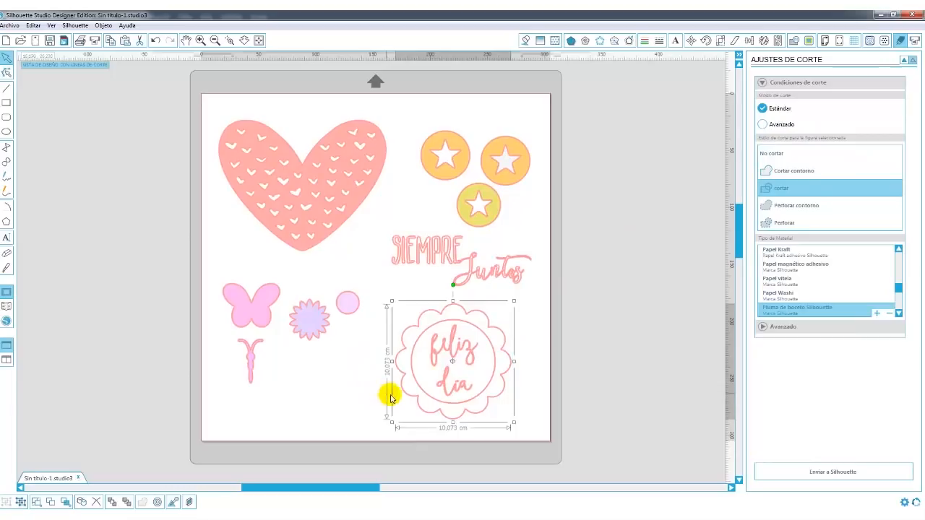
Ungroup the feliz día badge into its separate shapes and deselect them
right_click(469, 350)
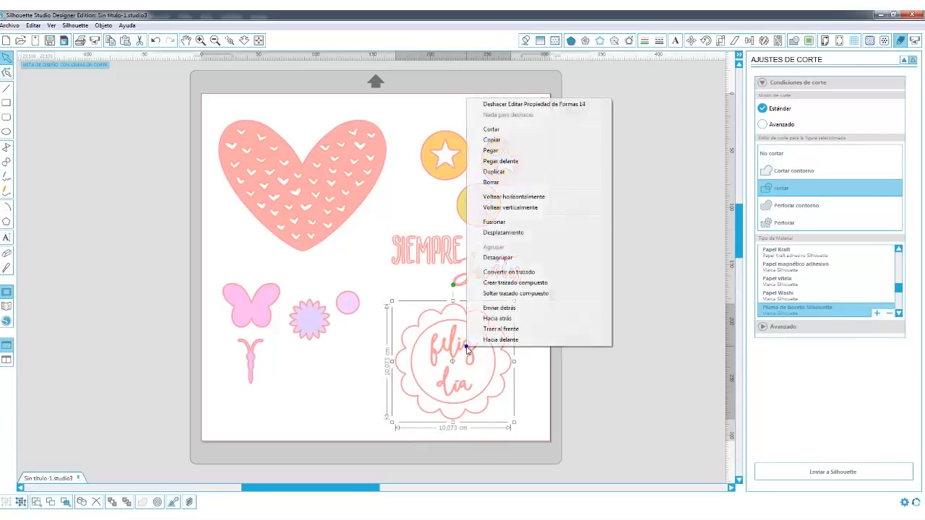
left_click(501, 257)
left_click(550, 363)
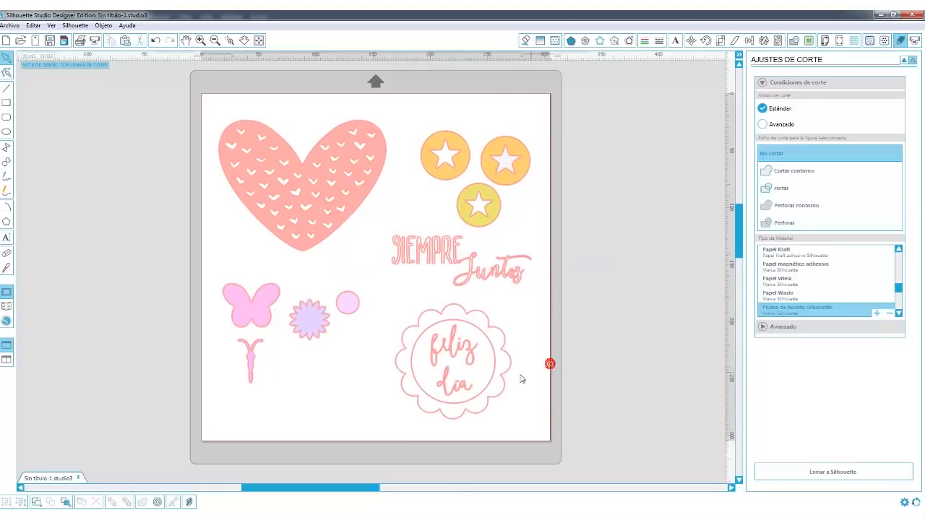
Set the feliz día lettering and the badge's inner circle to No cortar, leaving the scalloped outline set to cut
left_click(467, 348)
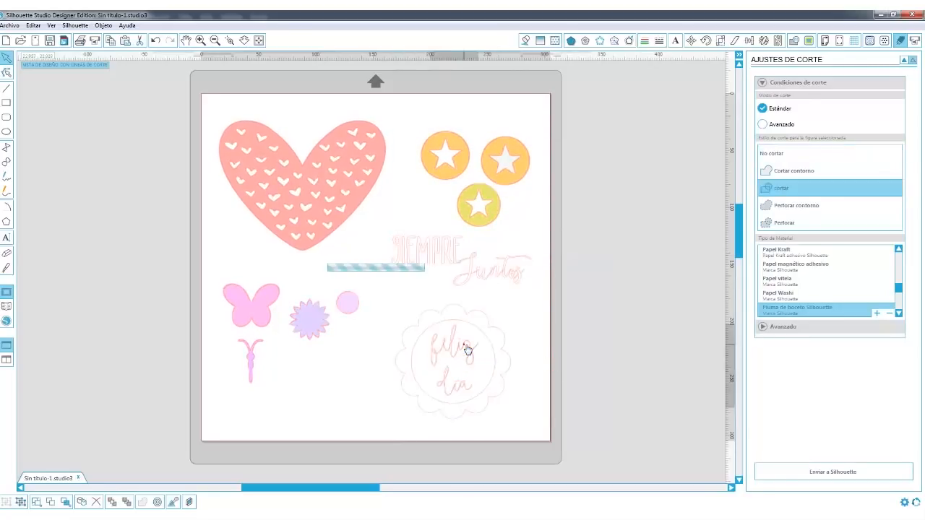
left_click(774, 152)
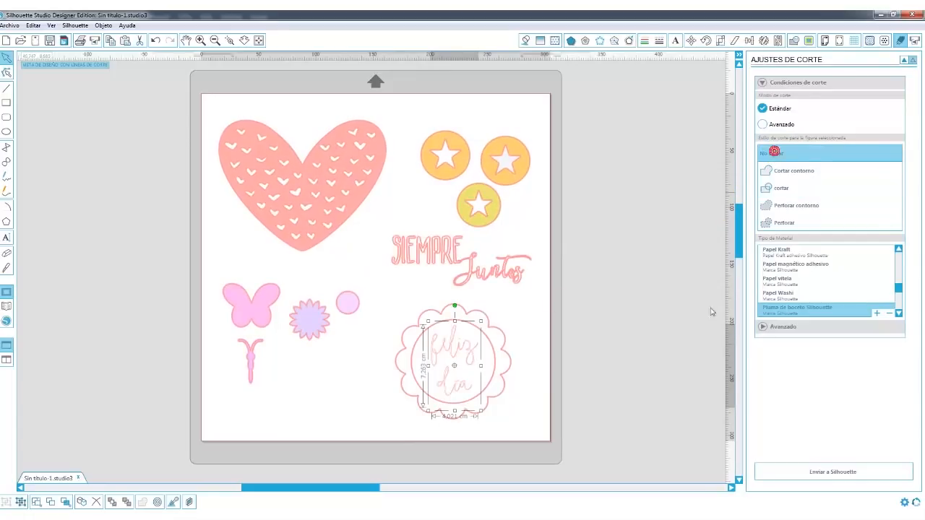
left_click(565, 352)
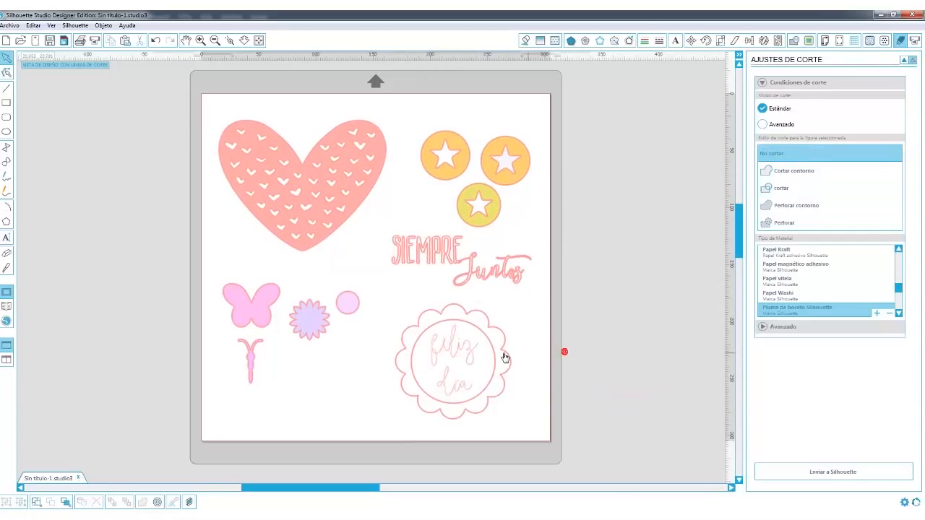
left_click(456, 328)
left_click(775, 155)
left_click(605, 429)
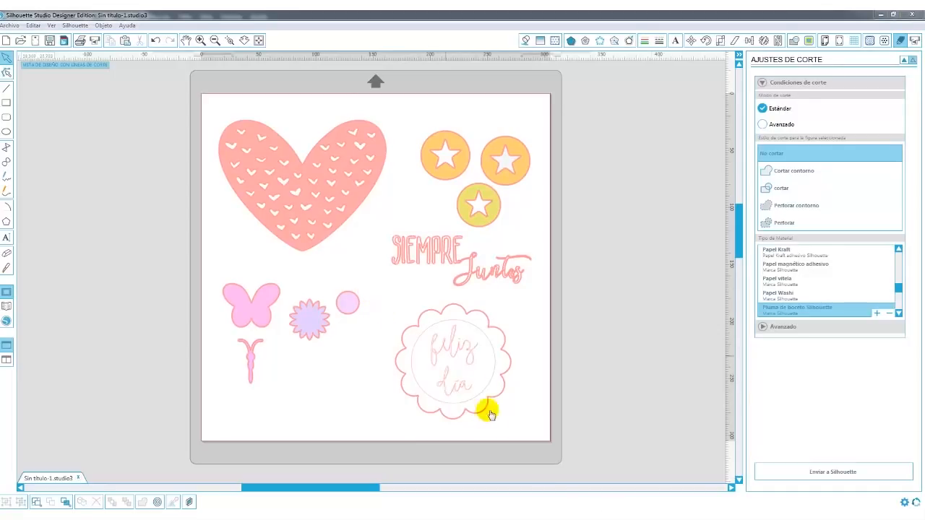
Group the scalloped outline, inner circle and feliz día lettering of the badge together
left_click_drag(538, 461, 381, 291)
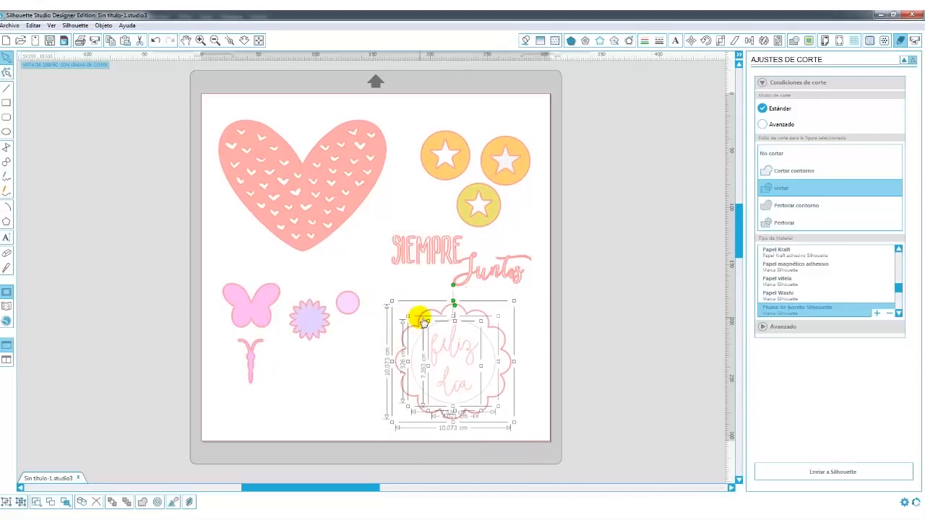
right_click(420, 318)
left_click(463, 220)
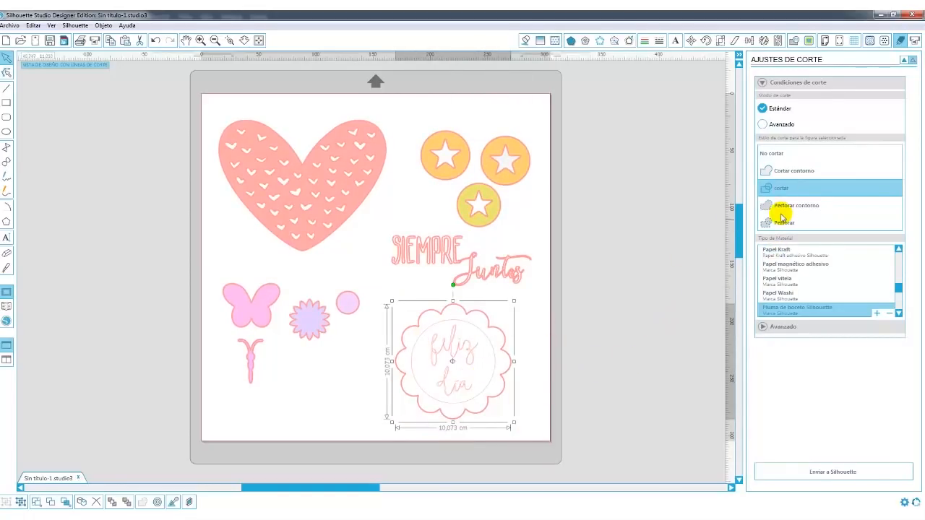
Try No cortar on the whole grouped feliz día badge, set it back to cortar and deselect it
left_click(772, 154)
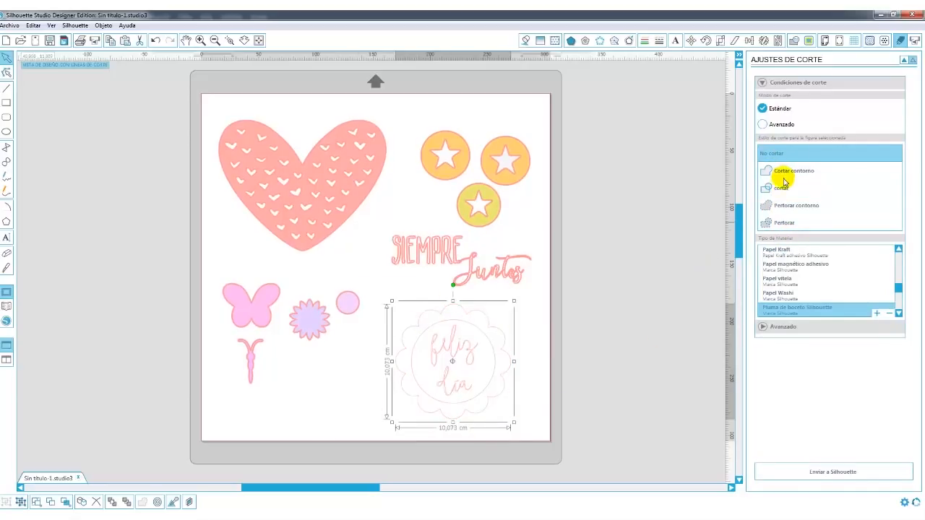
left_click(782, 186)
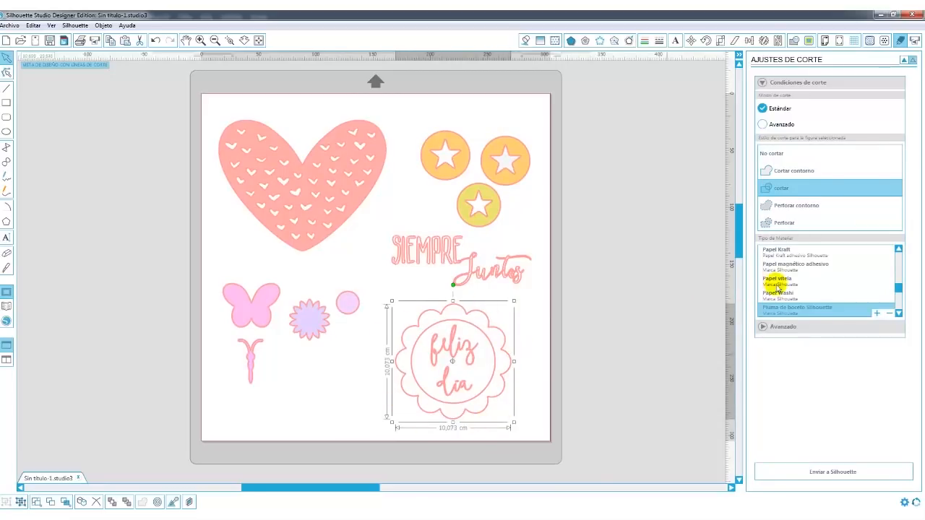
left_click(544, 367)
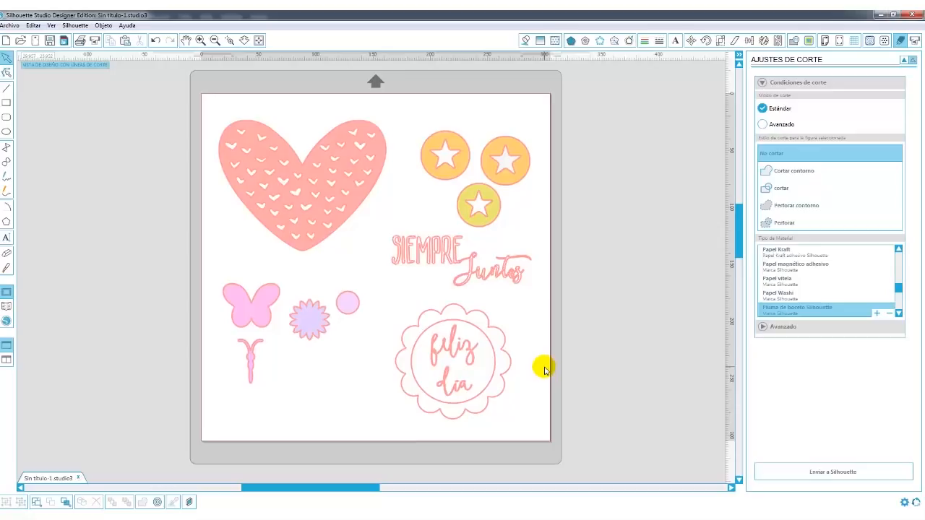
Set the grouped feliz día badge to Cortar contorno so only its scalloped outer edge is cut
scroll(543, 369, "up", 1)
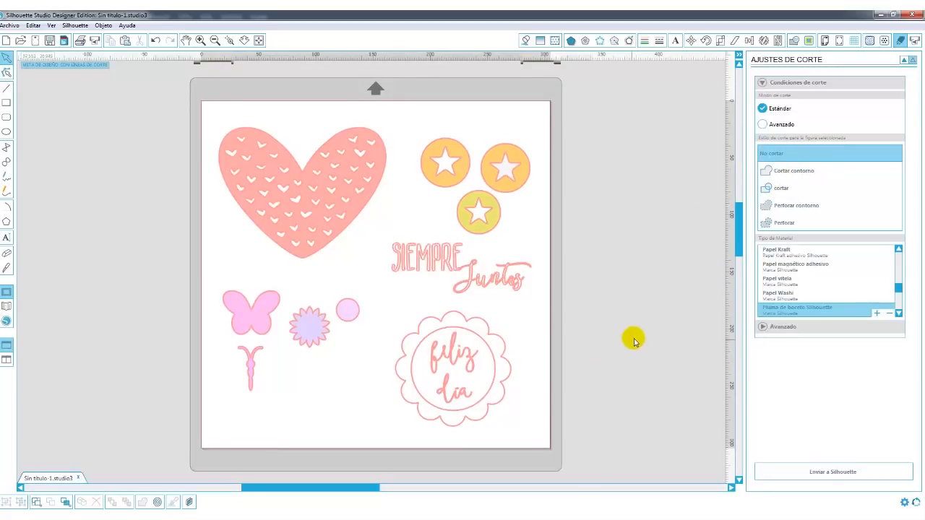
scroll(635, 334, "up", 1)
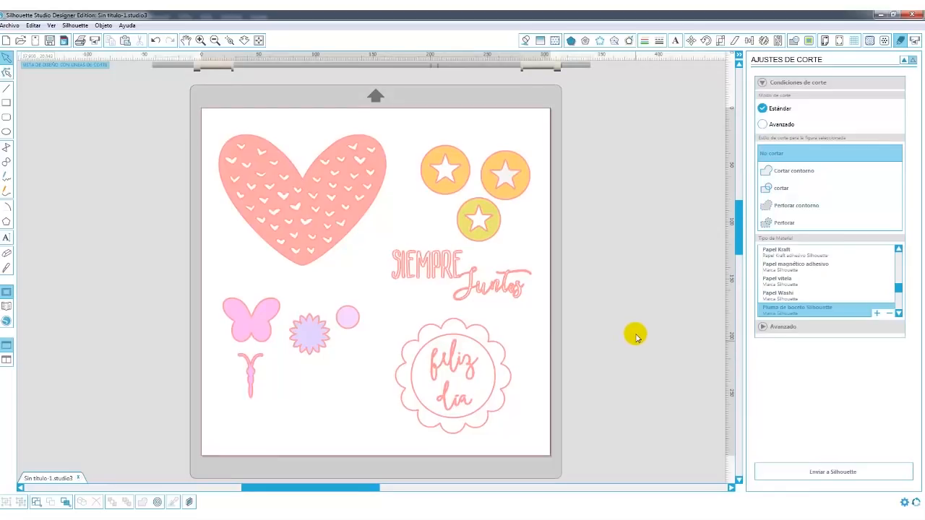
left_click(495, 374)
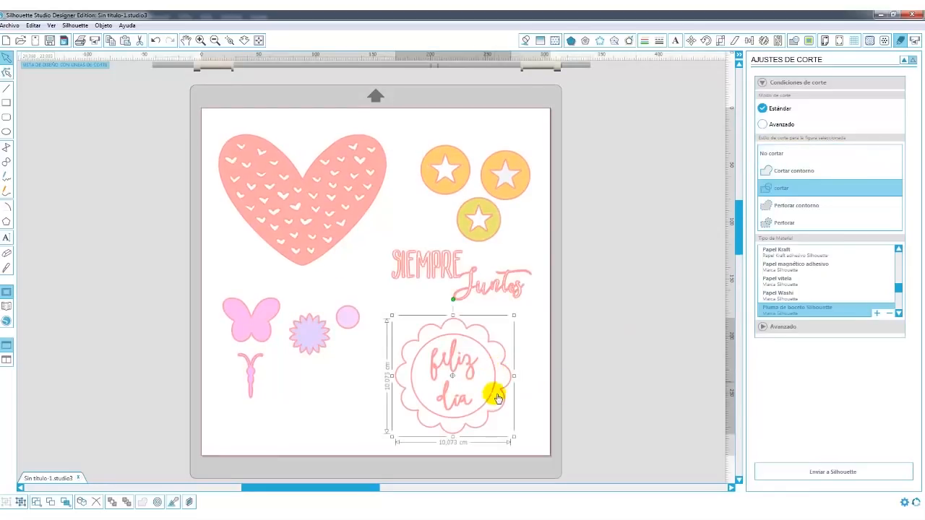
left_click(783, 171)
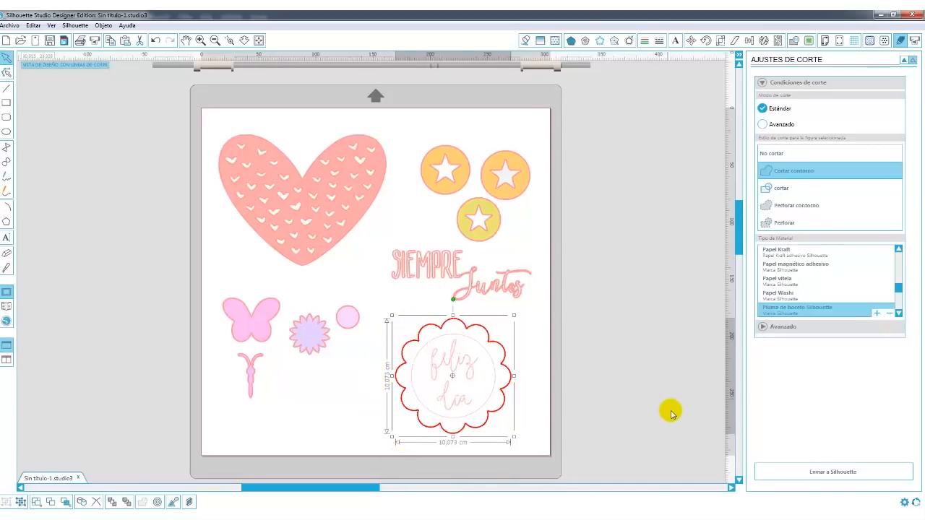
Set the large heart together with its small inner hearts to Cortar contorno and deselect them
scroll(606, 376, "up", 1)
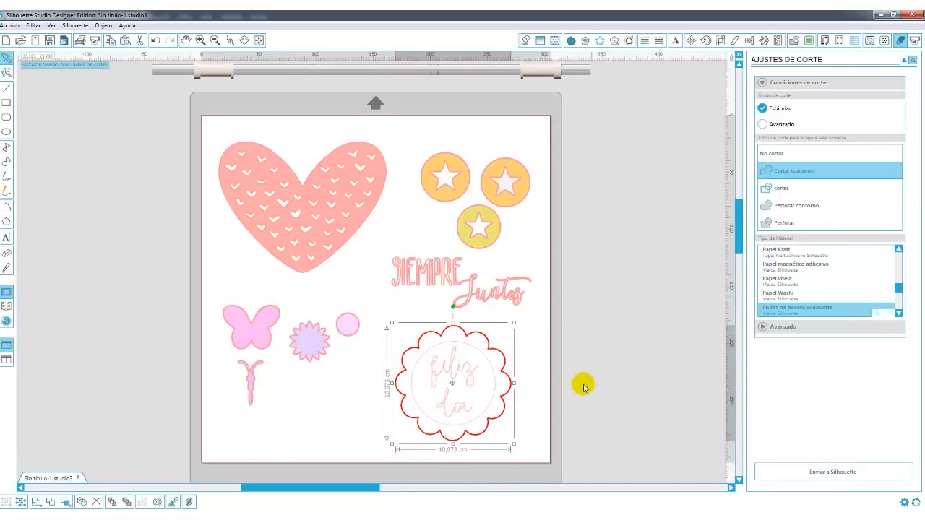
left_click(273, 195)
left_click_drag(159, 108, 415, 297)
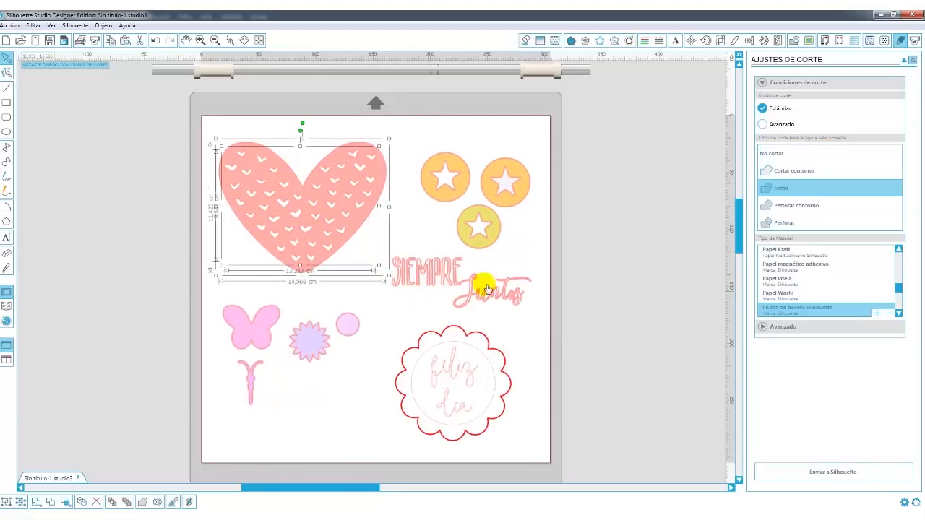
left_click(787, 174)
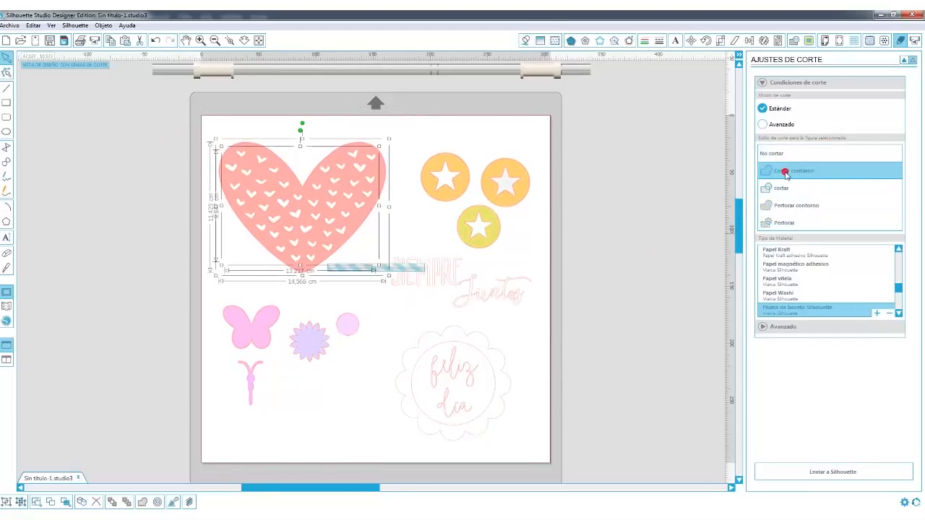
left_click(585, 152)
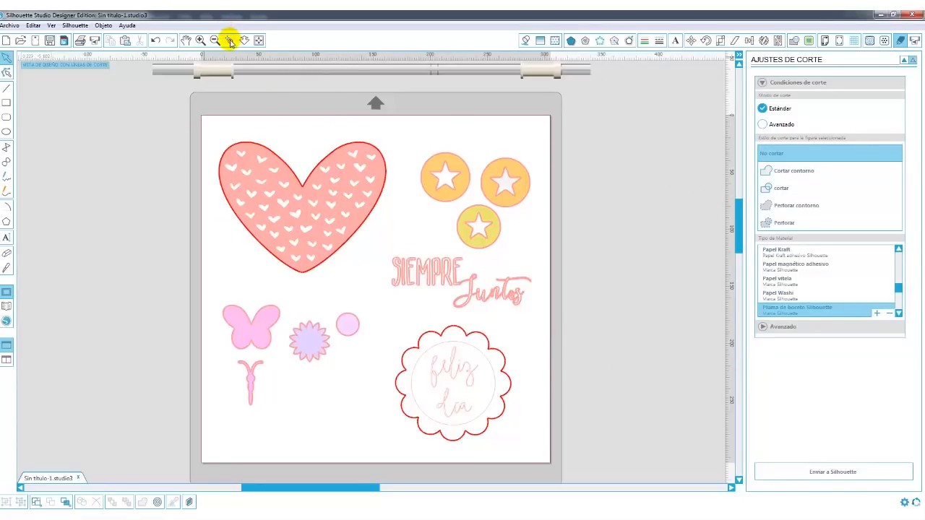
Move the butterfly's body with antennae up onto the middle of its wings and deselect it
left_click_drag(381, 436, 381, 436)
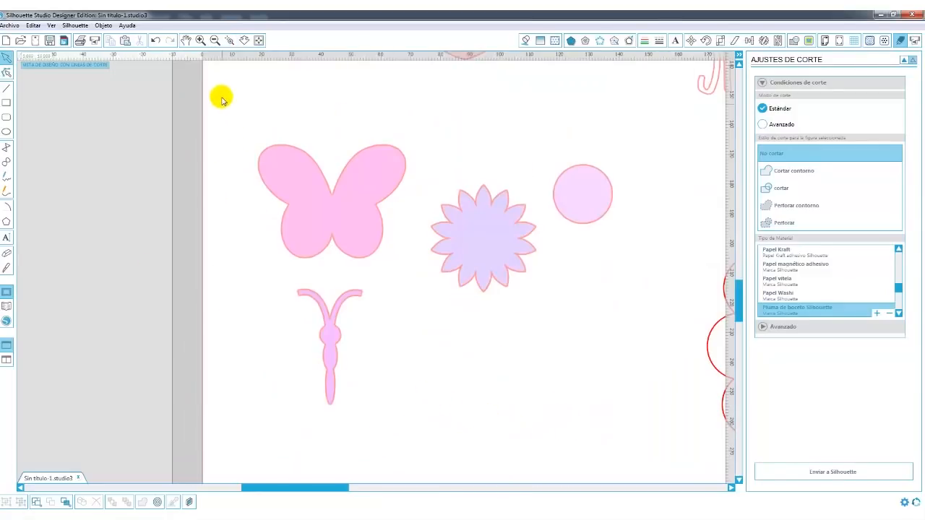
left_click_drag(394, 337, 431, 444)
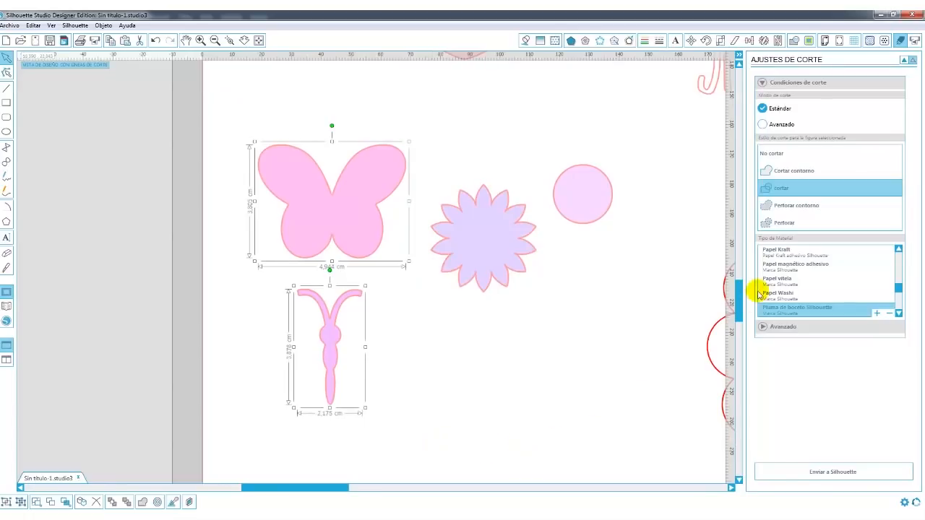
left_click(397, 442)
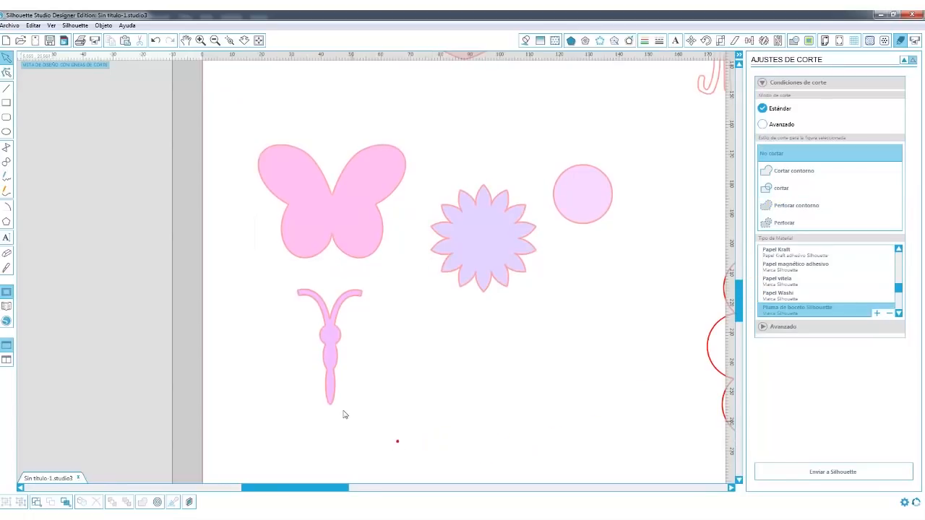
left_click_drag(334, 407, 336, 259)
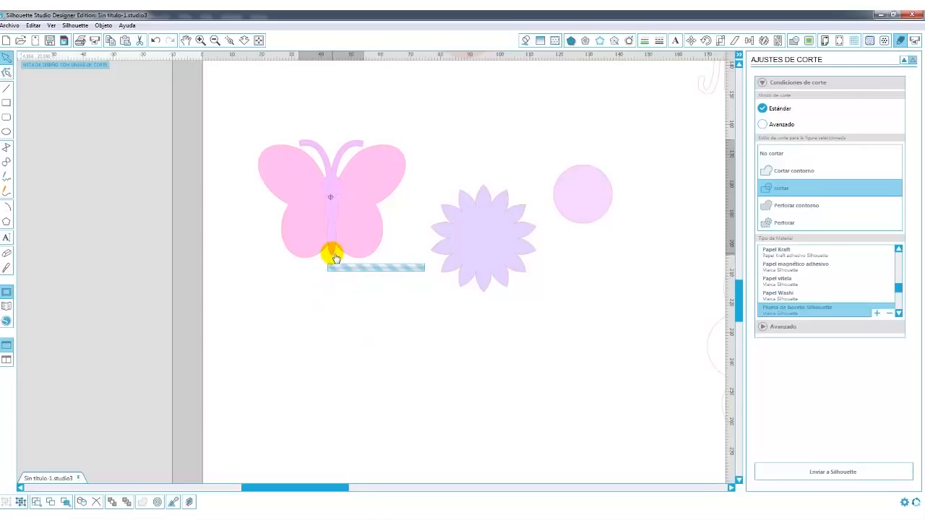
left_click(355, 326)
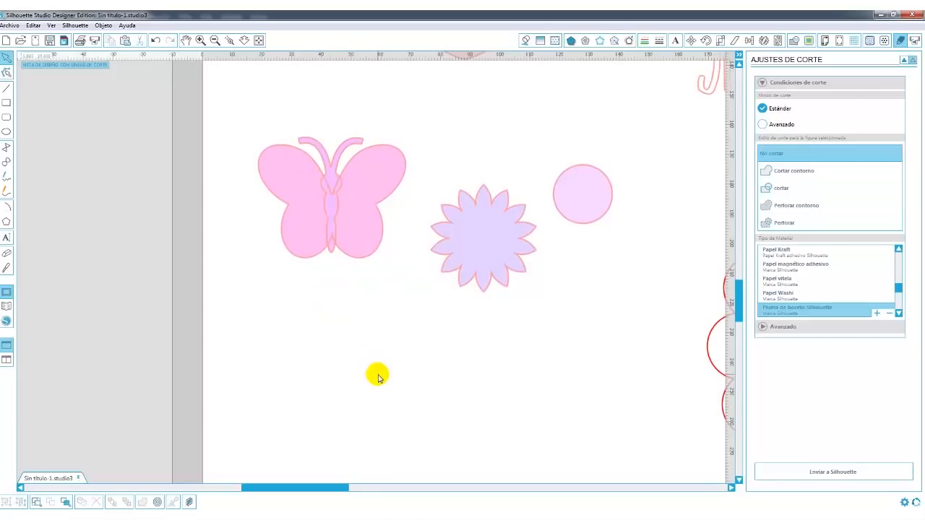
Select the butterfly's wings and body together and set them to Cortar contorno
left_click(205, 39)
scroll(275, 260, "up", 2)
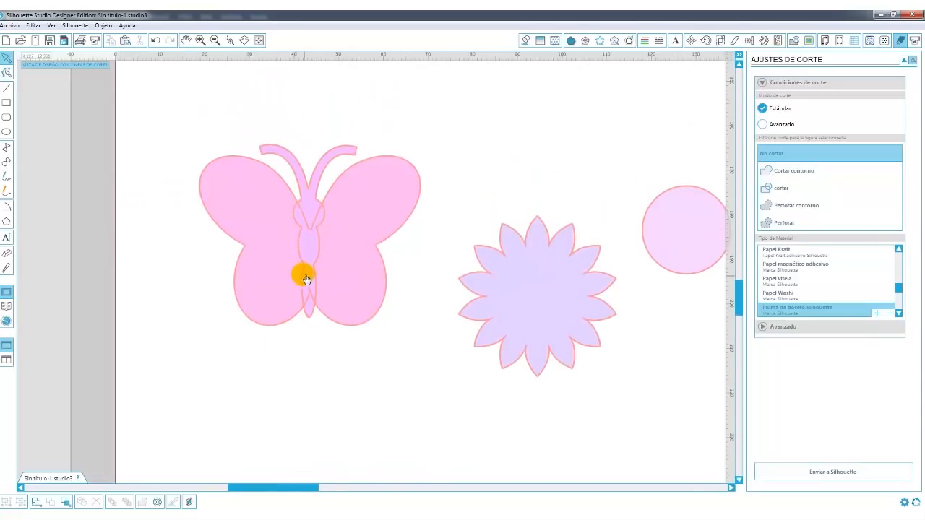
left_click(305, 278)
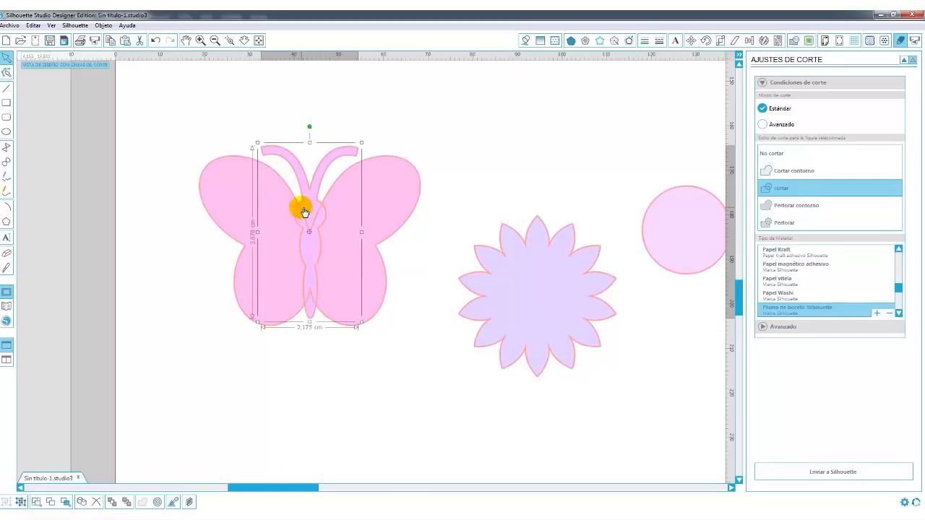
left_click_drag(148, 100, 442, 369)
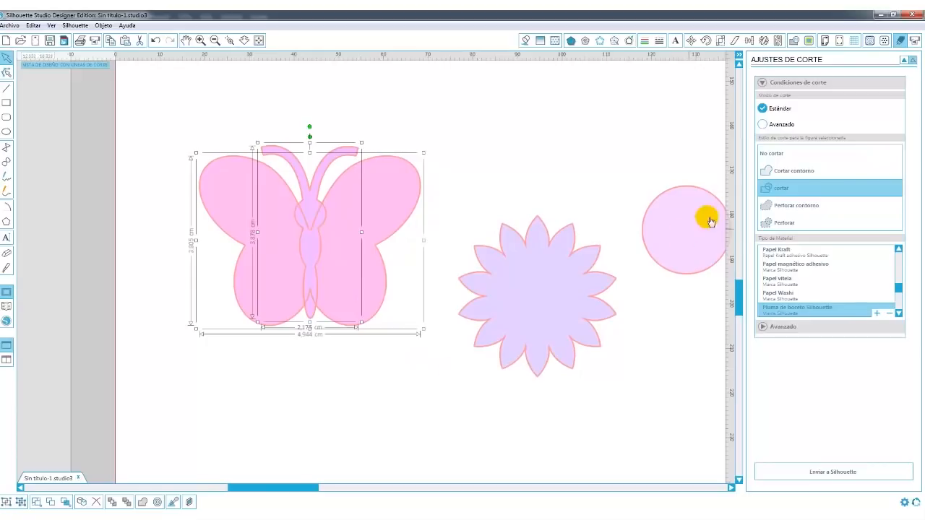
left_click(793, 171)
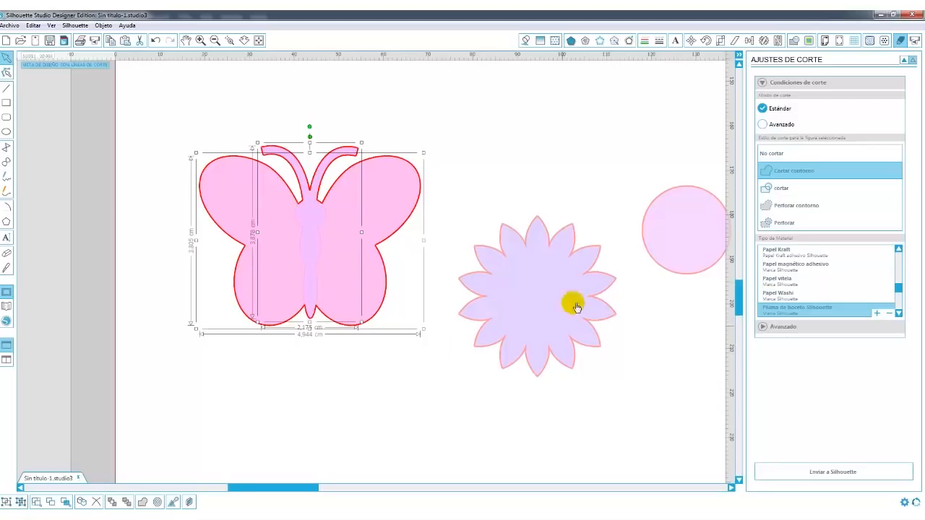
Set the flower and the circle to Cortar contorno and place the circle on the flower's centre
left_click_drag(563, 289, 571, 252)
left_click_drag(439, 113, 727, 388)
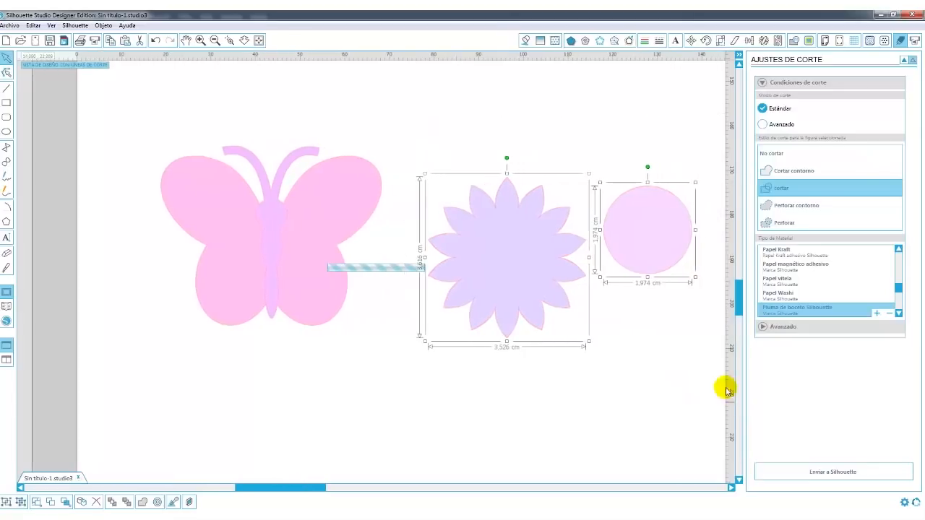
left_click(780, 174)
left_click(684, 332)
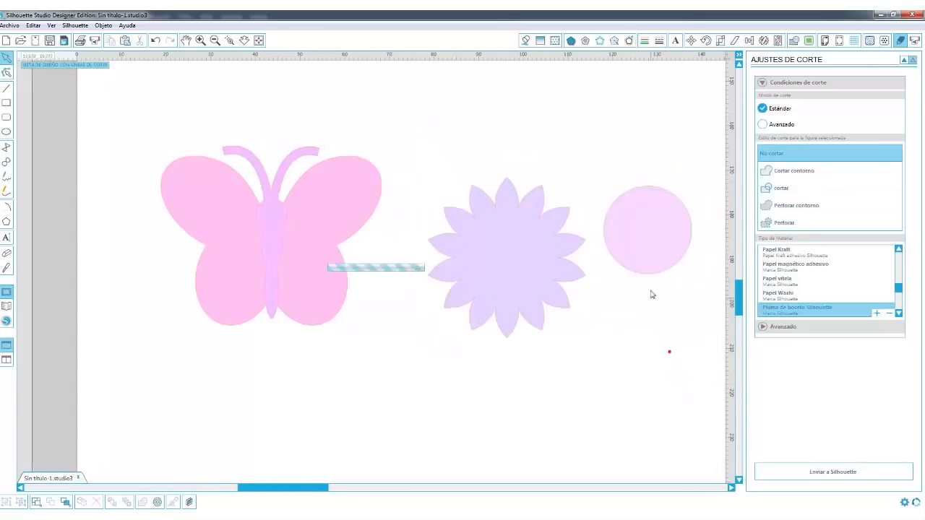
left_click_drag(658, 266, 496, 253)
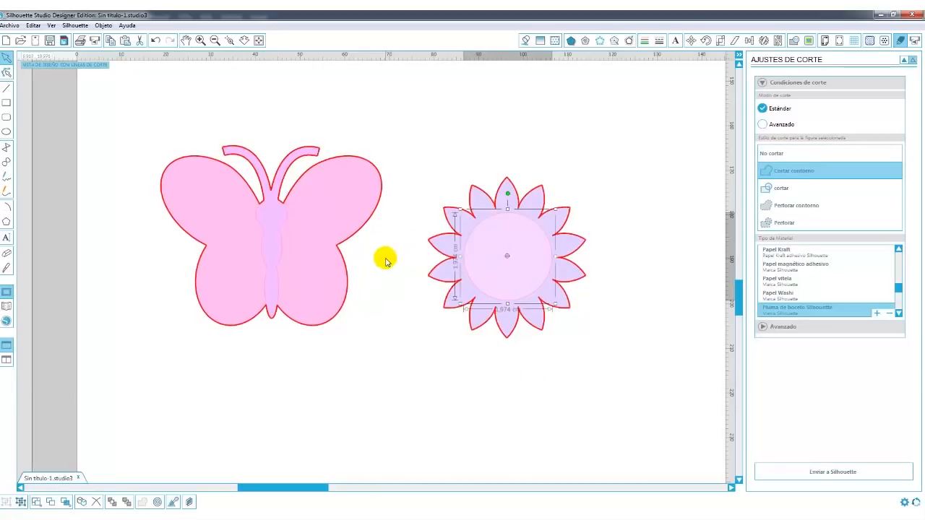
Move the feliz día badge into the free space just below the butterfly and flower
left_click(215, 41)
left_click(215, 41)
left_click_drag(347, 491, 400, 490)
left_click(389, 464)
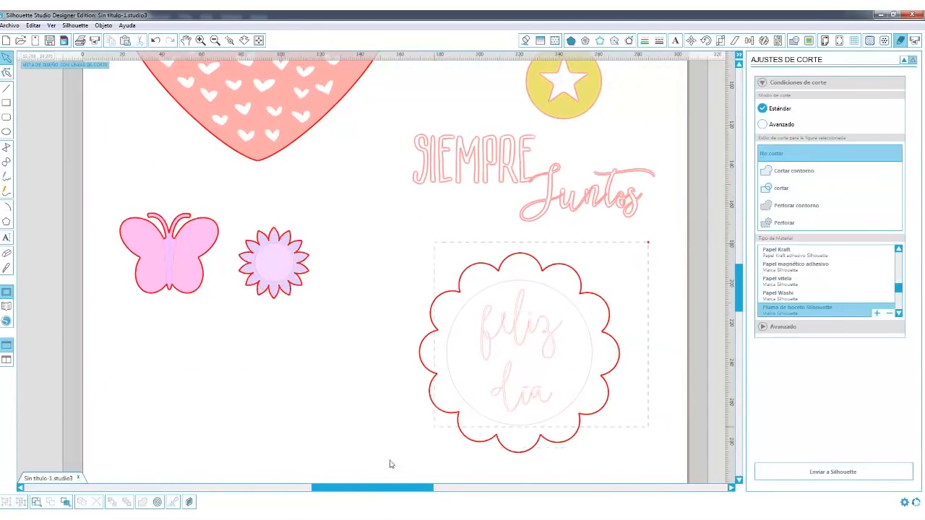
left_click(564, 370)
scroll(568, 371, "down", 1)
left_click_drag(560, 350, 276, 395)
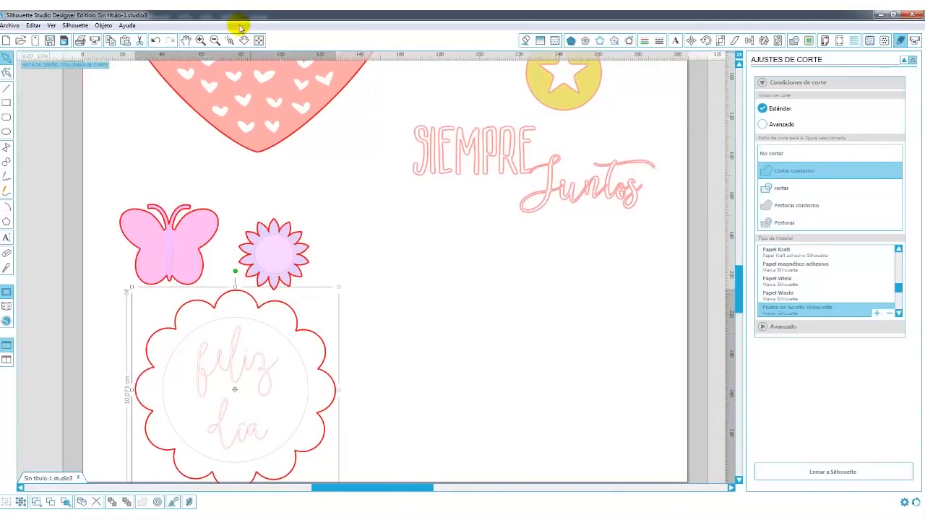
Duplicate the SIEMPRE and Juntos lettering together, placing the copy below and slightly left of the original
left_click_drag(697, 246, 696, 245)
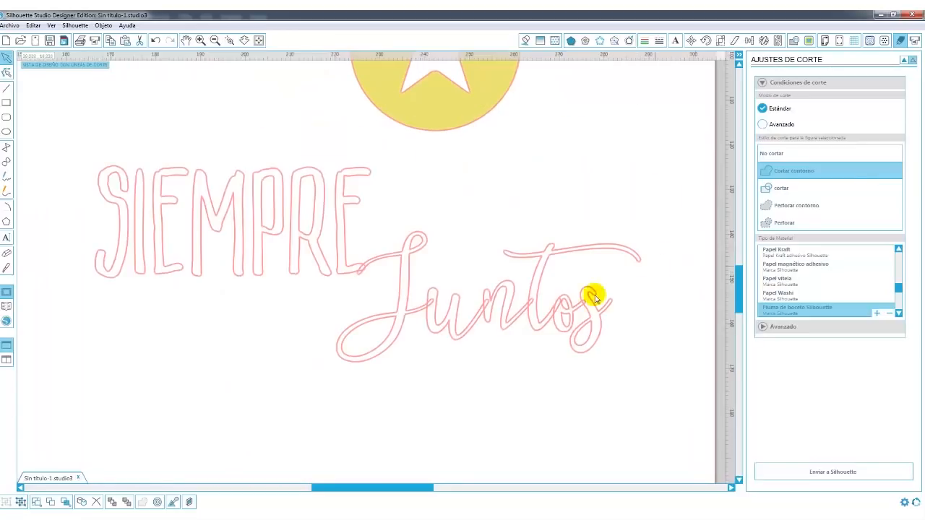
left_click_drag(412, 487, 393, 493)
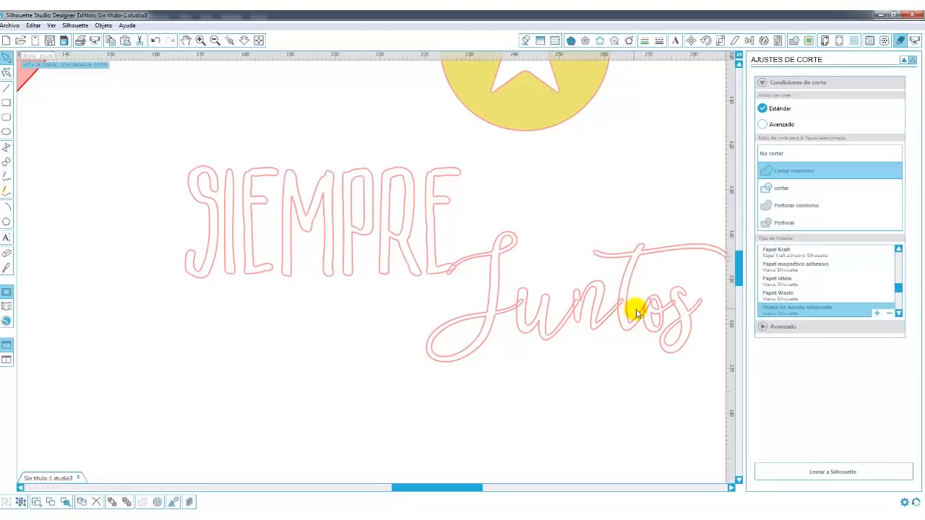
scroll(502, 295, "down", 2)
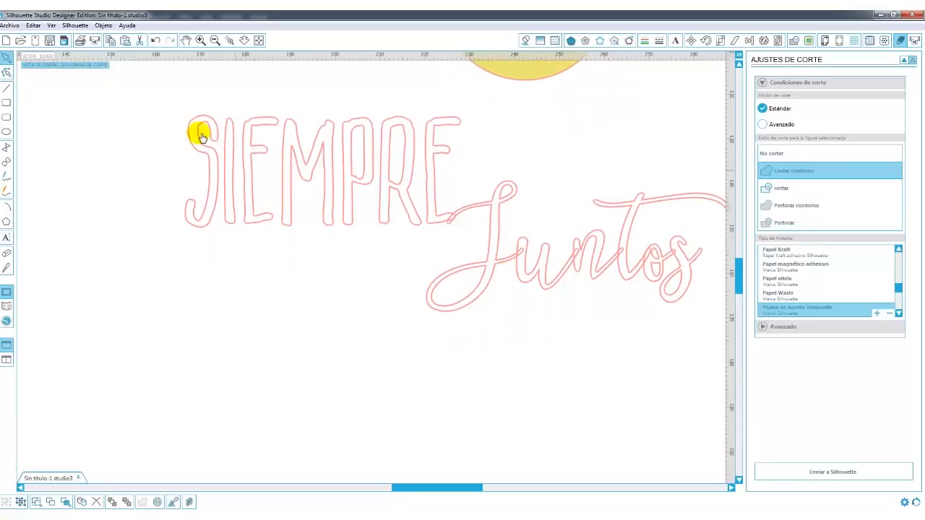
left_click_drag(133, 75, 741, 377)
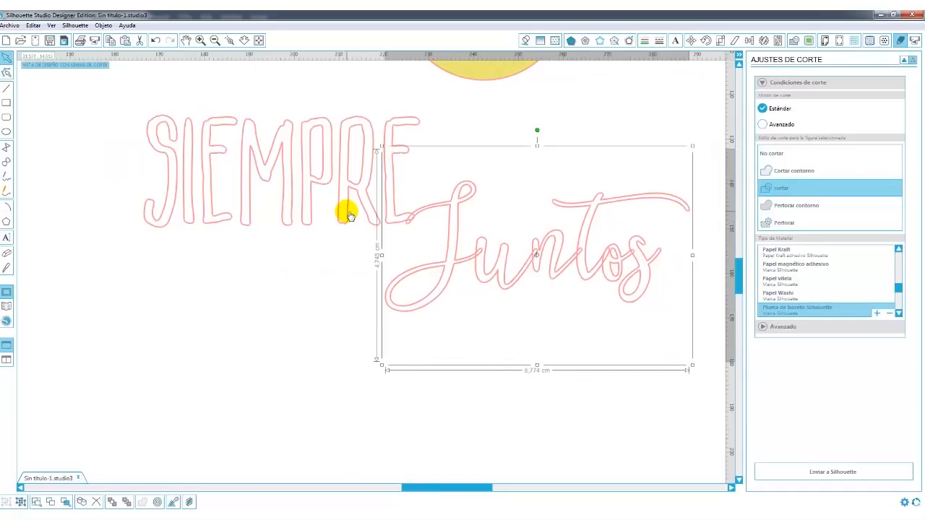
left_click(348, 215, "shift")
mouse_move(349, 216)
left_mouse_down()
mouse_move(355, 311)
mouse_move(345, 398)
mouse_move(304, 398)
mouse_move(318, 374)
left_mouse_up()
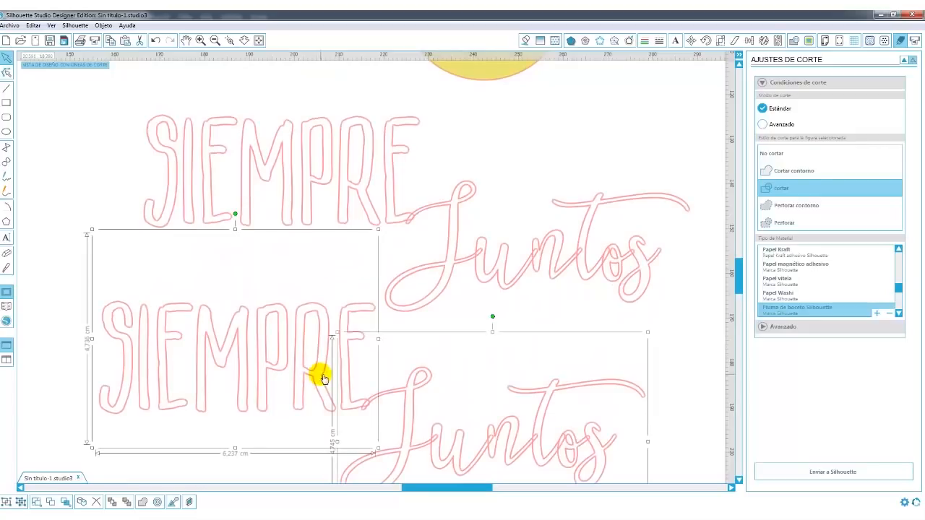
Weld the copied SIEMPRE Juntos lettering with Fusionar and return to the cut settings with both versions in view
scroll(318, 373, "down", 3)
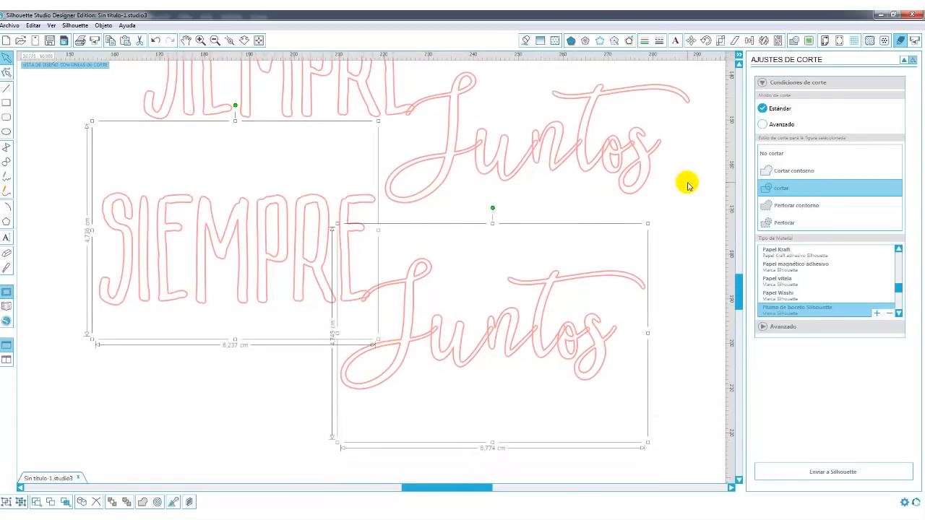
left_click(793, 42)
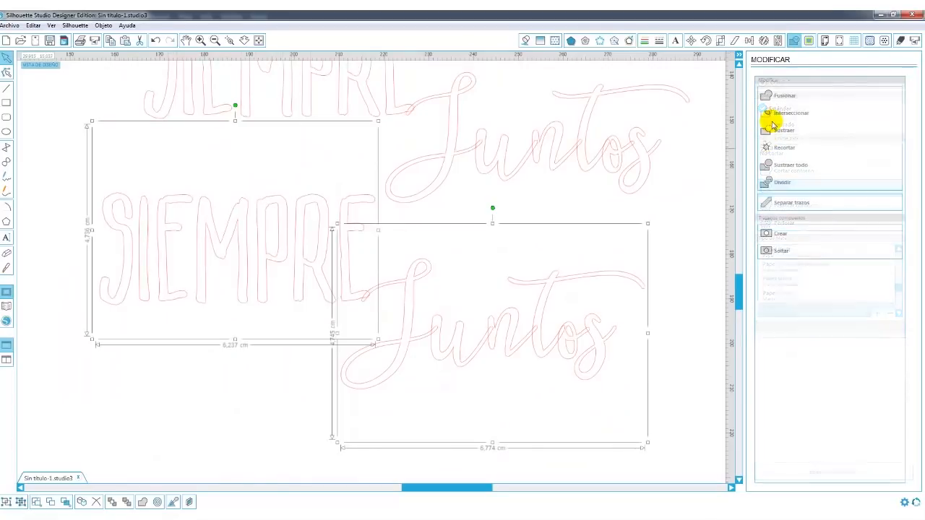
left_click(776, 97)
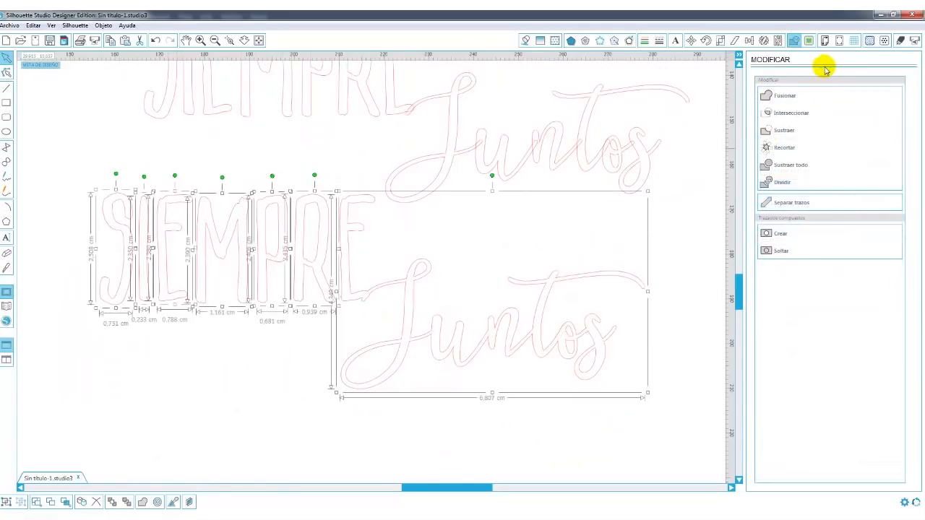
left_click(902, 43)
scroll(562, 323, "up", 1)
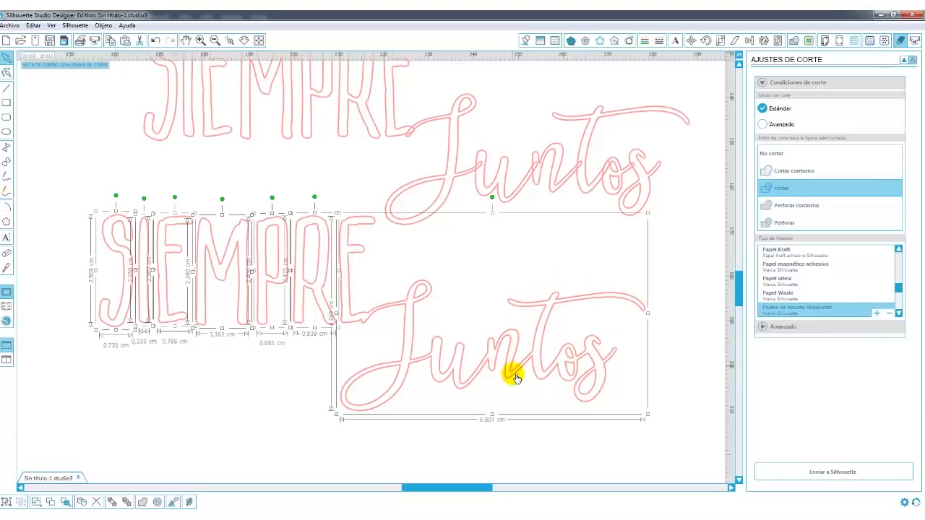
scroll(221, 423, "up", 2)
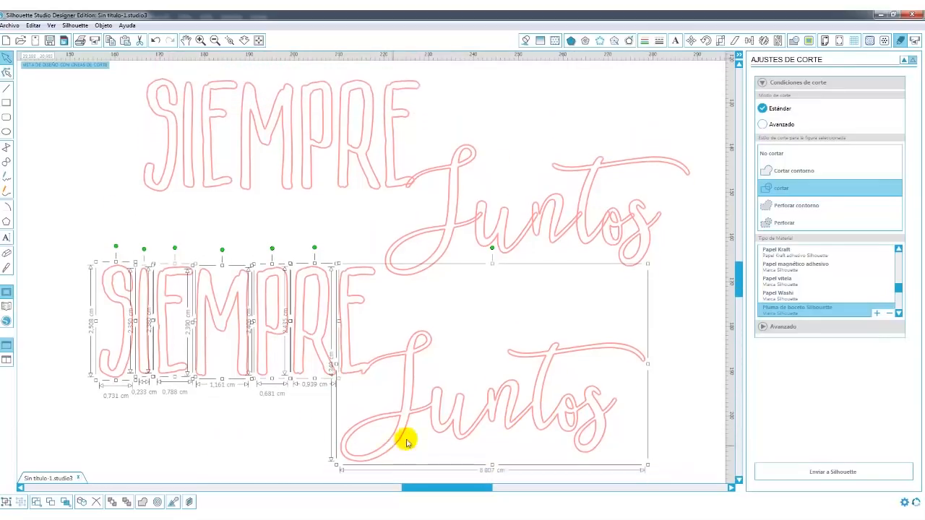
Open the original Juntos lettering for text editing and retype its last letter, s
scroll(407, 438, "down", 1)
left_click(655, 372)
left_click(555, 408)
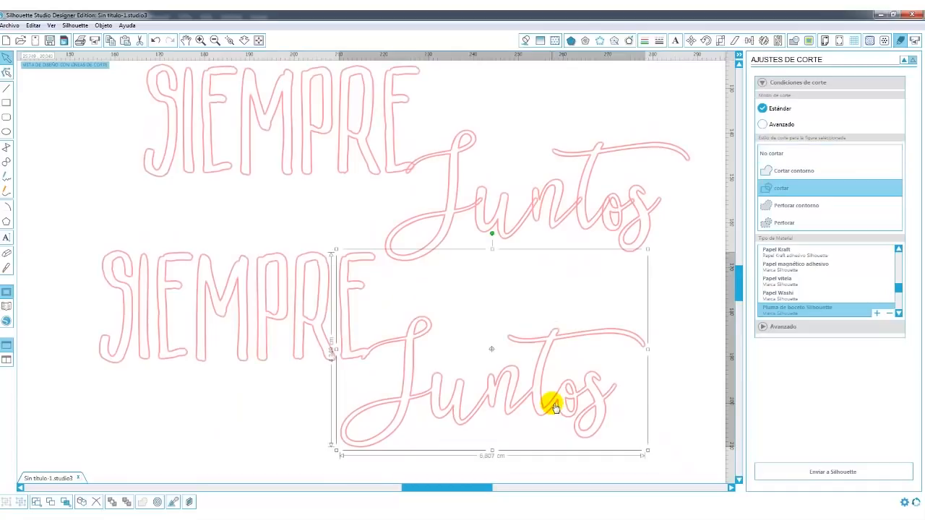
left_click(615, 222)
double_click(617, 226)
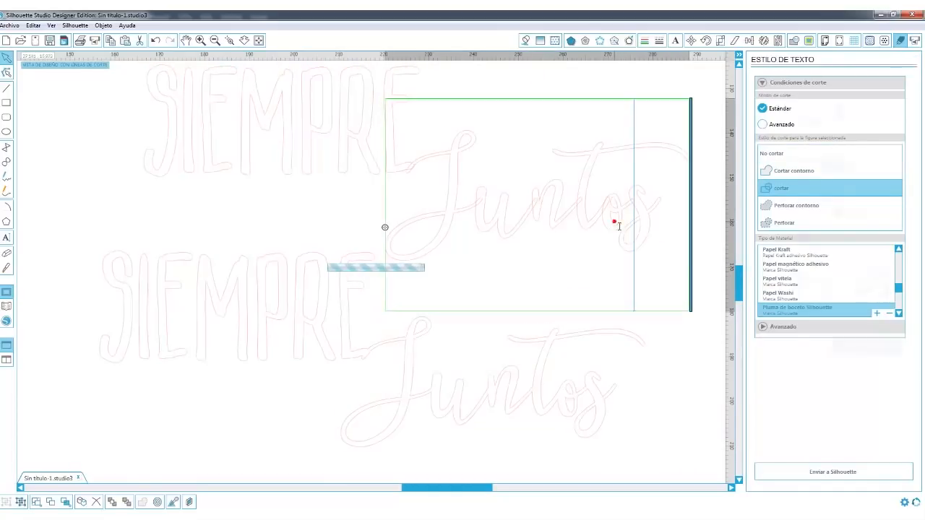
left_click_drag(646, 210, 613, 223)
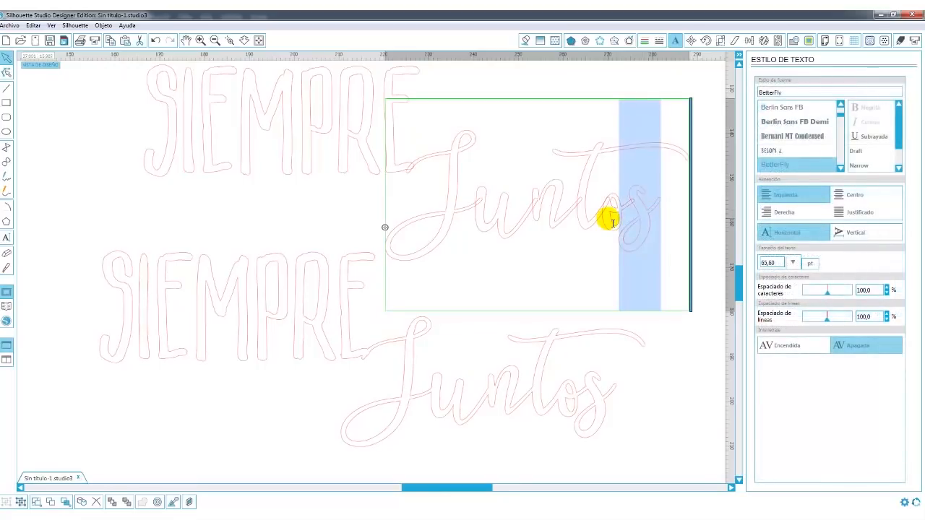
type("s")
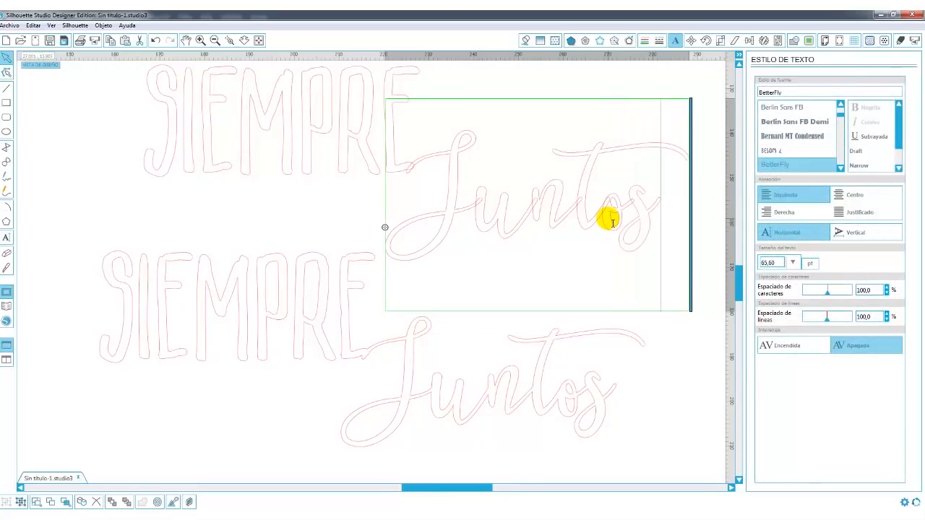
Open the welded SIEMPRE Juntos copy to examine its edit points, and leave point editing
left_click(663, 434)
left_click(597, 423)
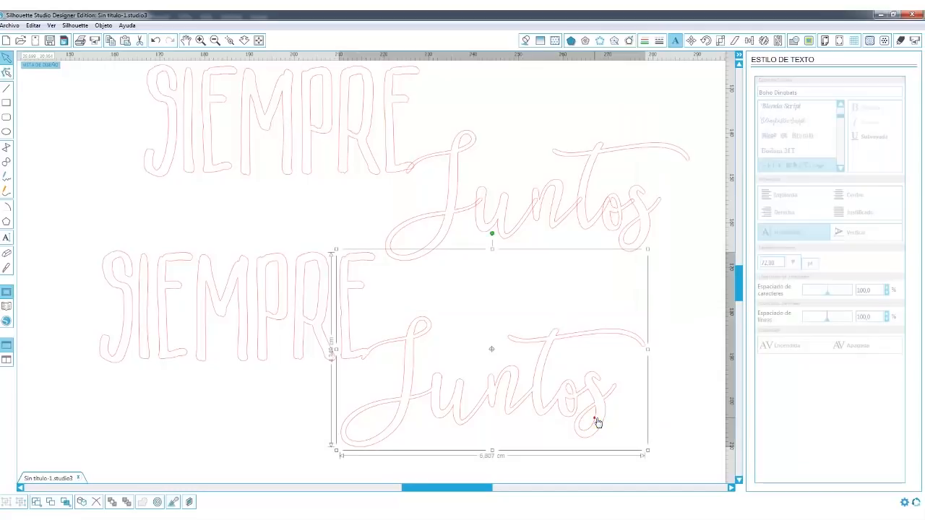
double_click(597, 423)
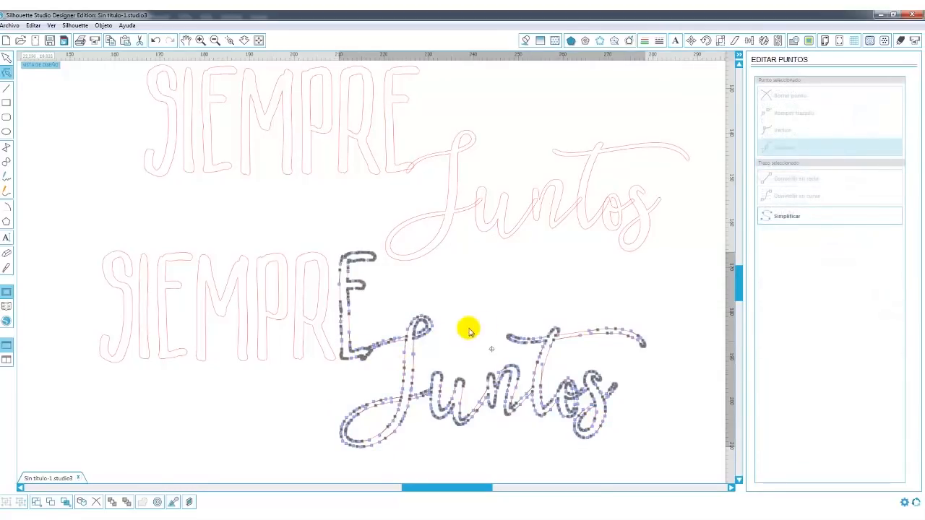
left_click(665, 325)
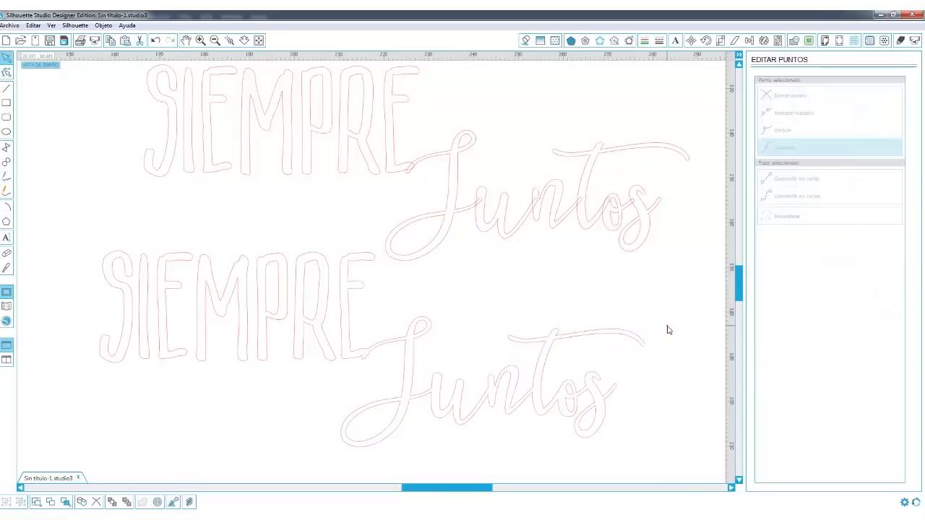
Set the original, unwelded SIEMPRE and Juntos lettering to Cortar contorno in the cut settings
scroll(477, 352, "up", 2)
scroll(479, 352, "up", 3)
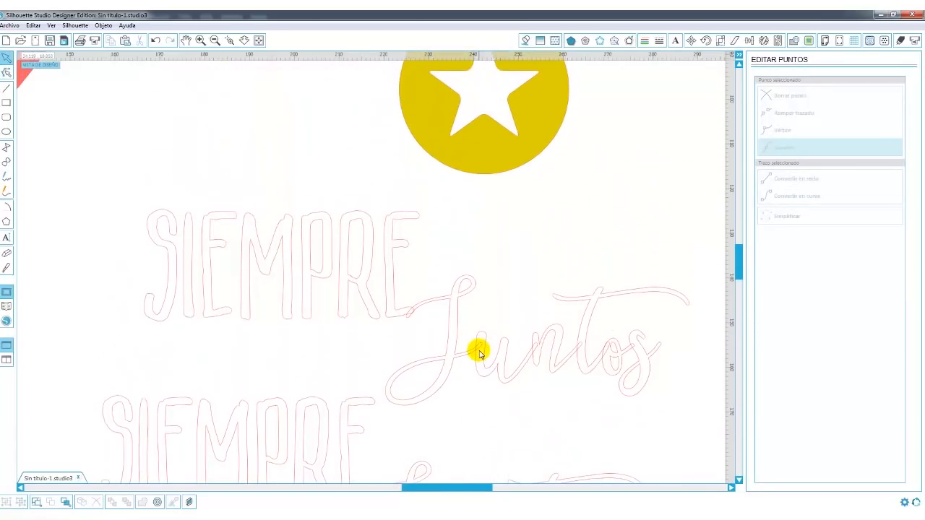
left_click_drag(85, 122, 672, 388)
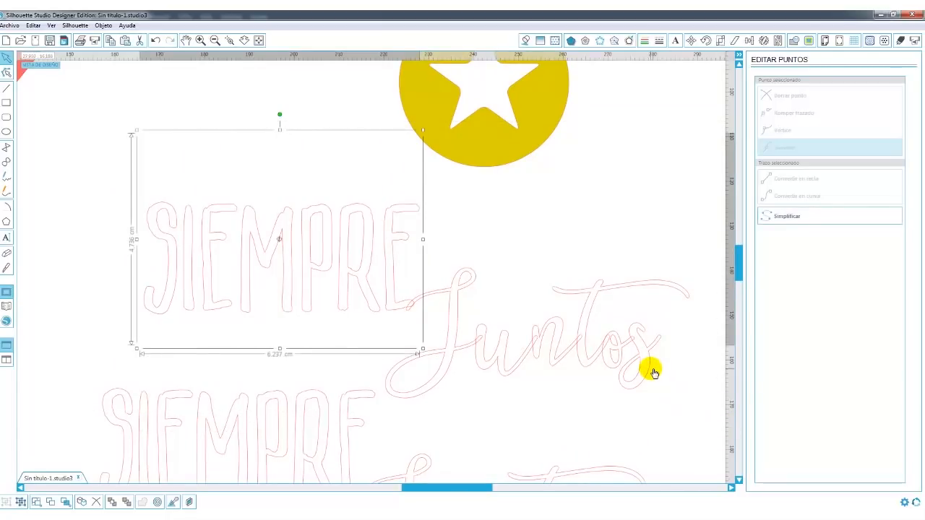
left_click(650, 373, "shift")
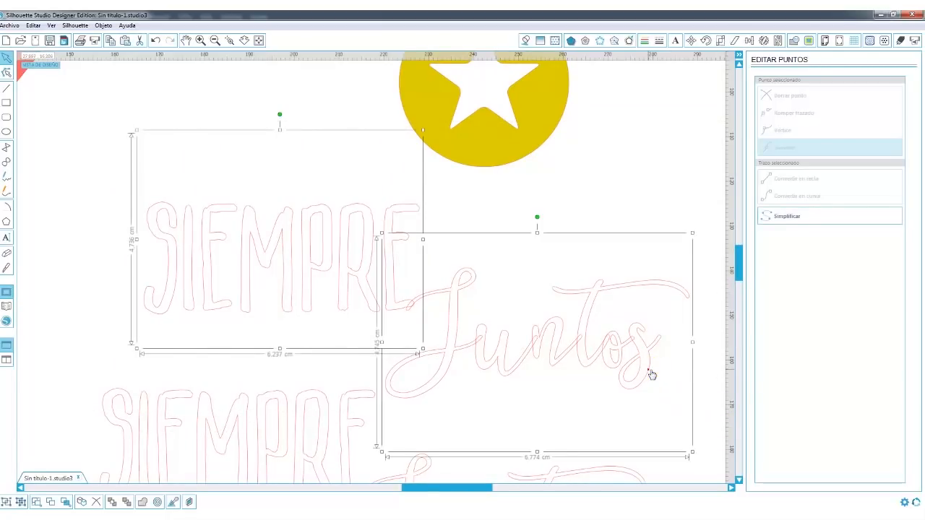
left_click(901, 42)
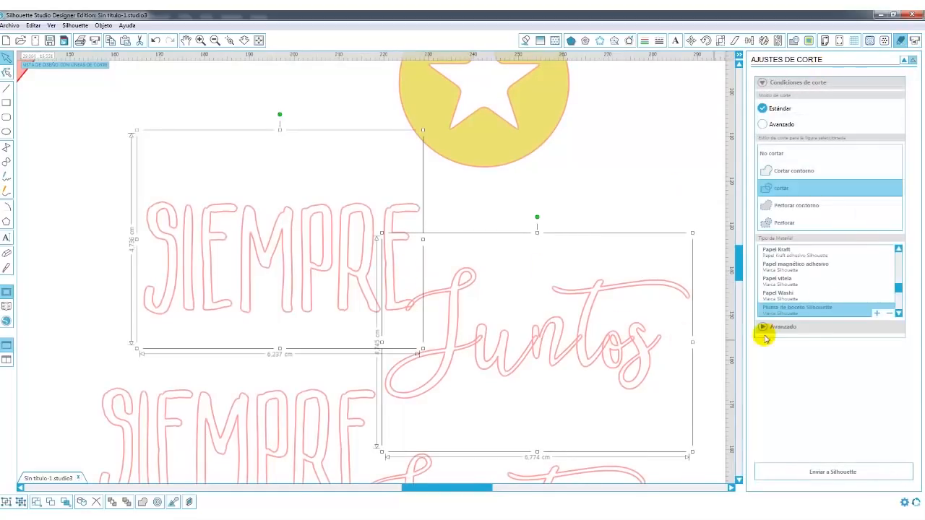
left_click(782, 171)
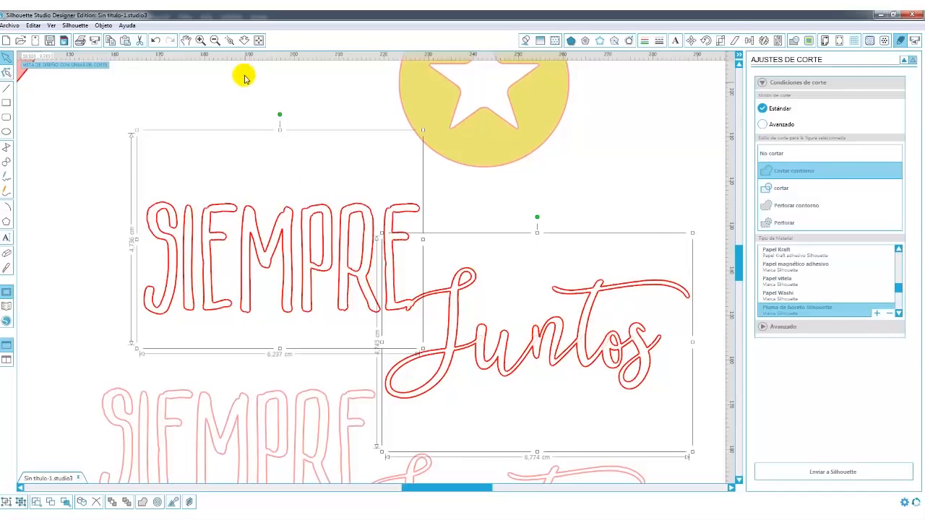
Move both versions of the SIEMPRE Juntos lettering down into the free space beside the feliz día badge
left_click(258, 40)
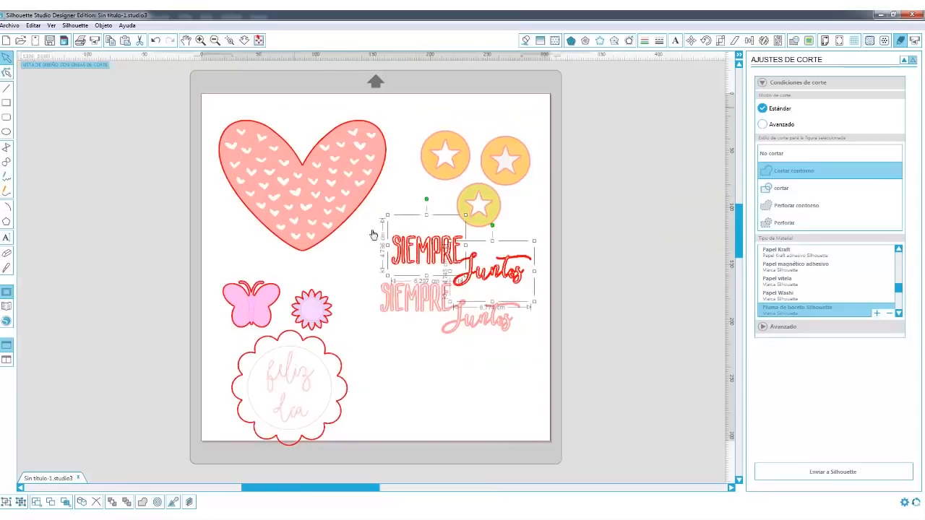
left_click(568, 230)
left_click_drag(564, 229, 357, 383)
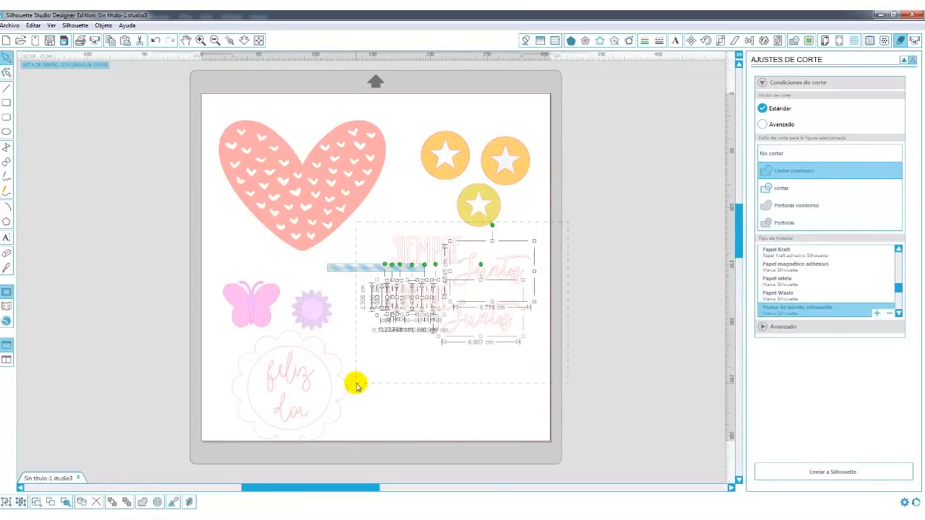
left_click(408, 250)
left_click_drag(408, 255, 417, 334)
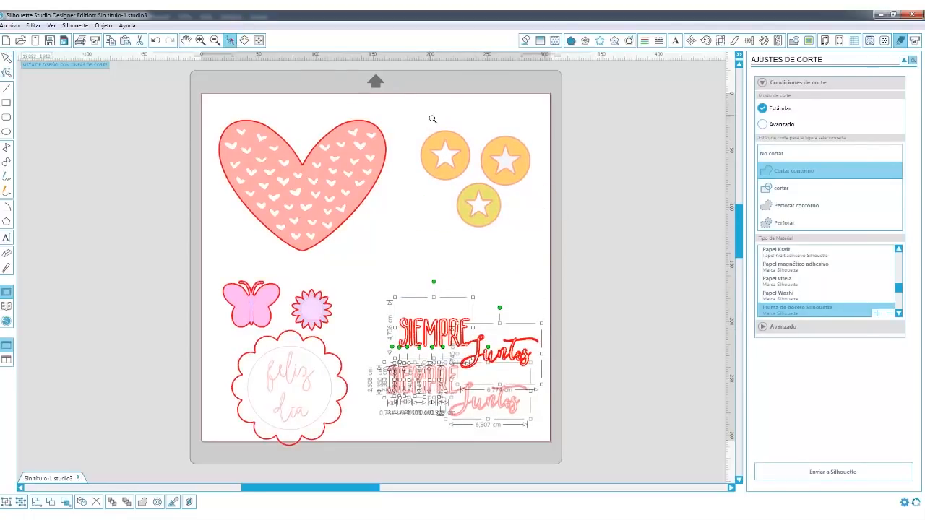
Set all three star circles, including the loose star, to Cortar contorno
left_click_drag(559, 263, 559, 263)
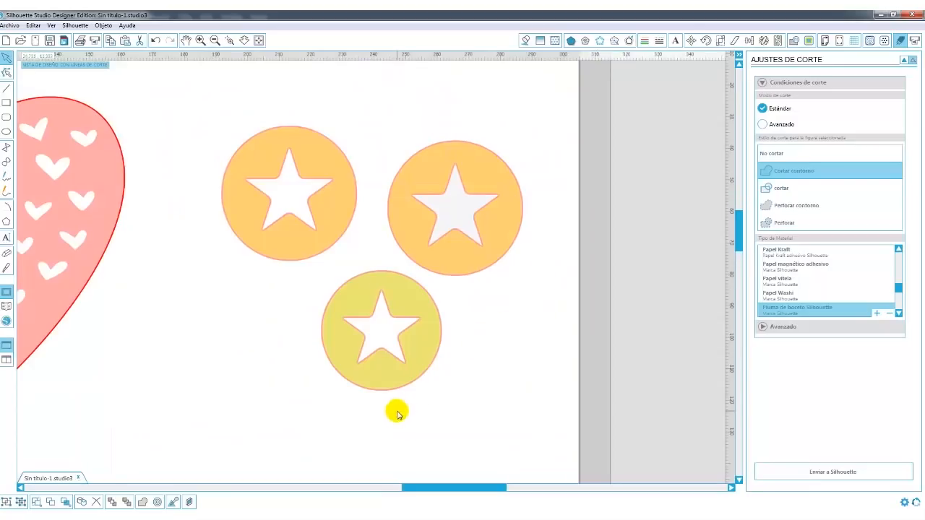
left_click_drag(178, 83, 567, 428)
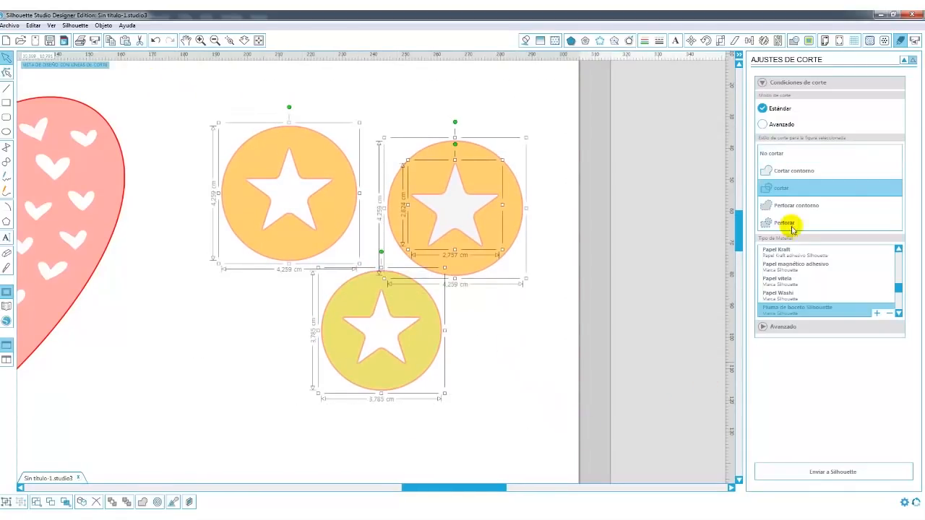
left_click(784, 171)
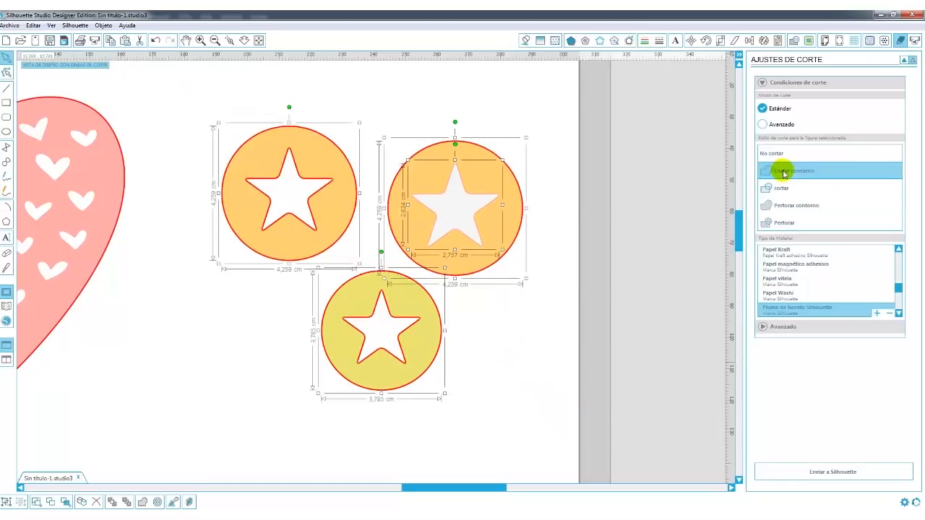
left_click(503, 356)
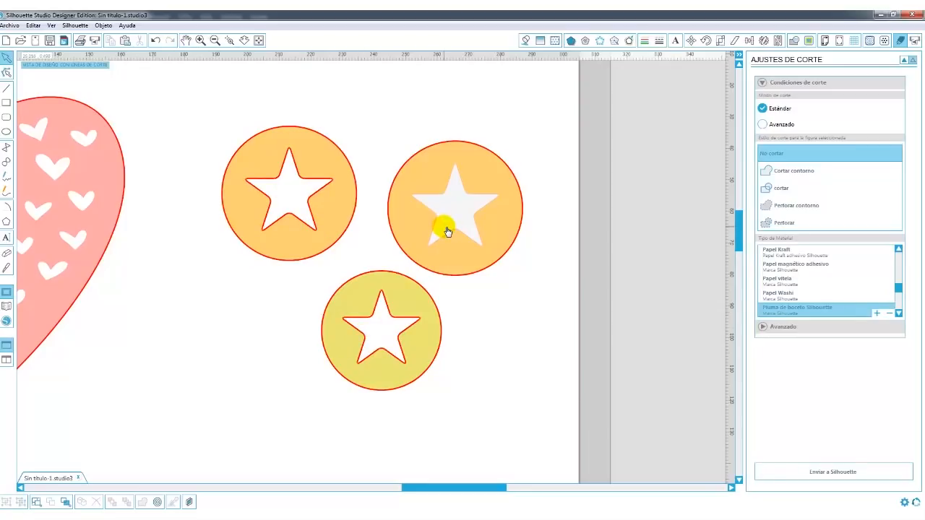
Move the right orange circle and its loose star up level with the left circle, and reposition the star inside it
left_click_drag(210, 95, 364, 278)
left_click(395, 154)
left_click_drag(369, 100, 557, 291)
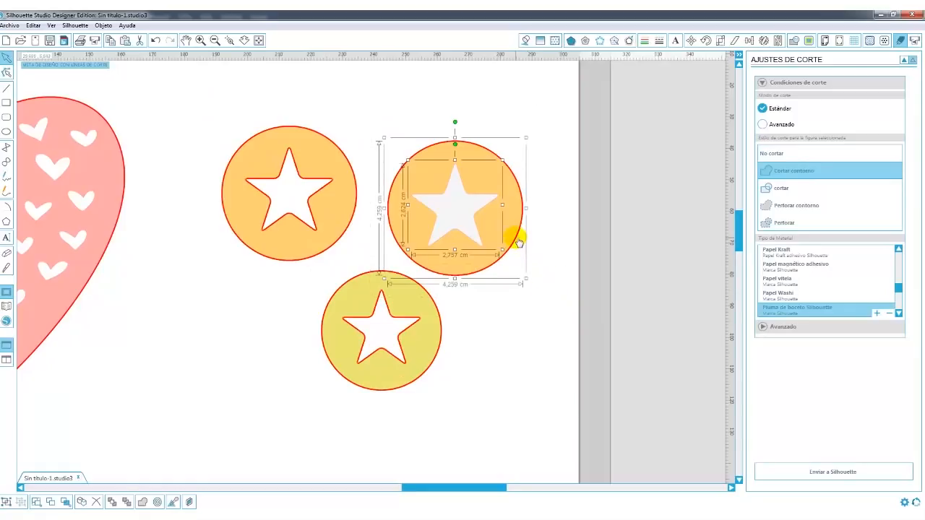
left_click_drag(519, 243, 518, 227)
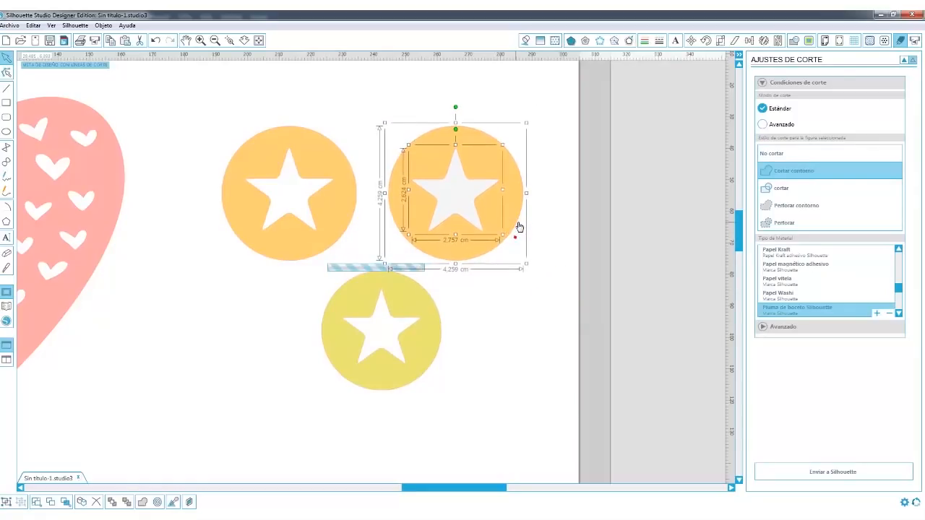
left_click(525, 284)
left_click_drag(456, 206, 451, 188)
left_click(425, 262)
left_click(386, 190)
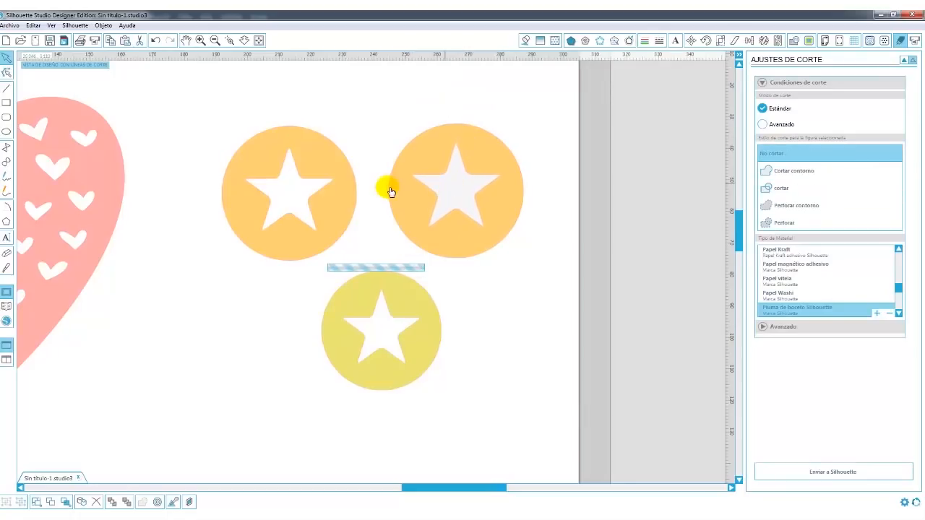
Bring the left orange circle with the star cutout to the front and shift it slightly up and towards the other orange circle
mouse_move(320, 191)
left_mouse_down()
mouse_move(412, 212)
mouse_move(305, 195)
left_mouse_up()
right_click(305, 194)
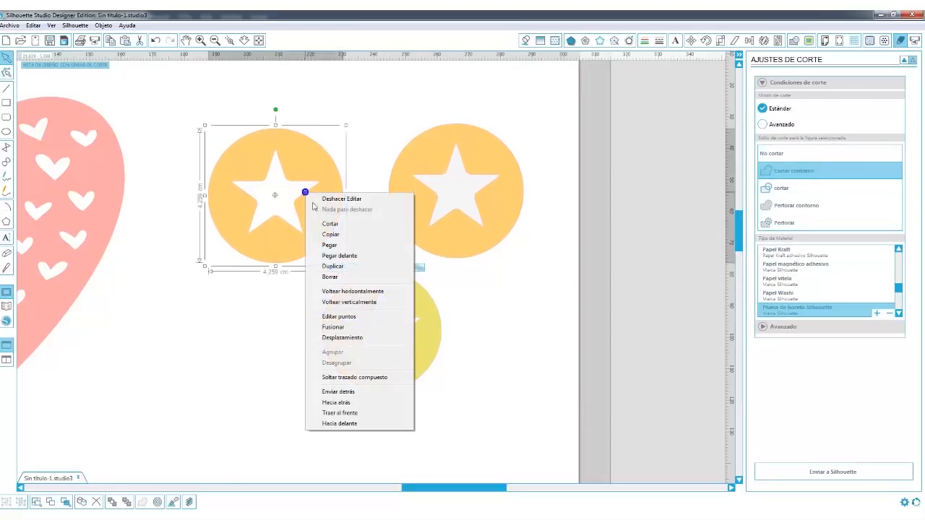
left_click(340, 413)
left_click_drag(320, 227, 345, 216)
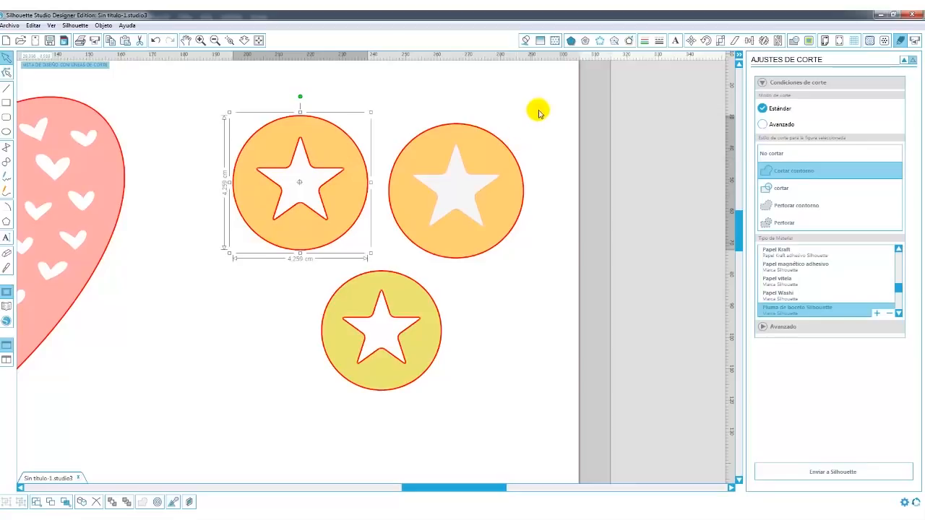
Select the loose star alone and together with the right orange circle to examine them as separate shapes
left_click(456, 198)
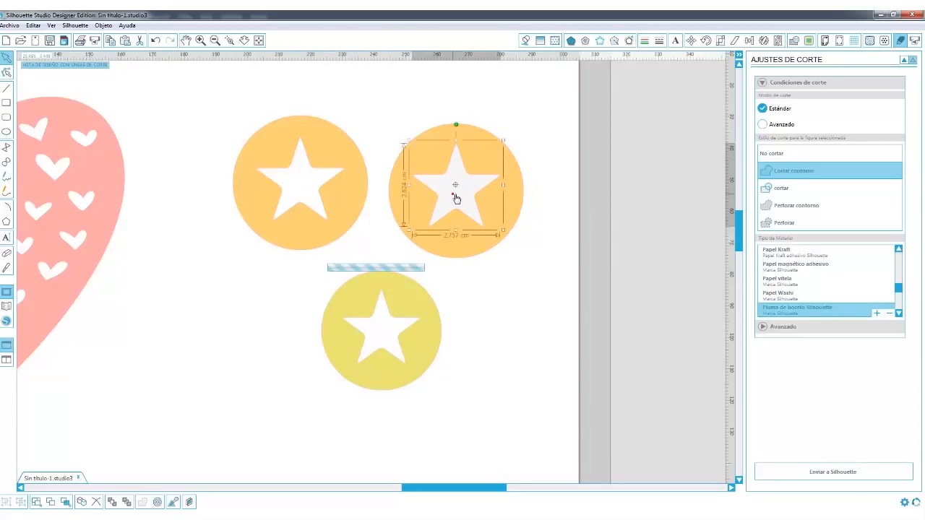
left_click_drag(559, 78, 367, 264)
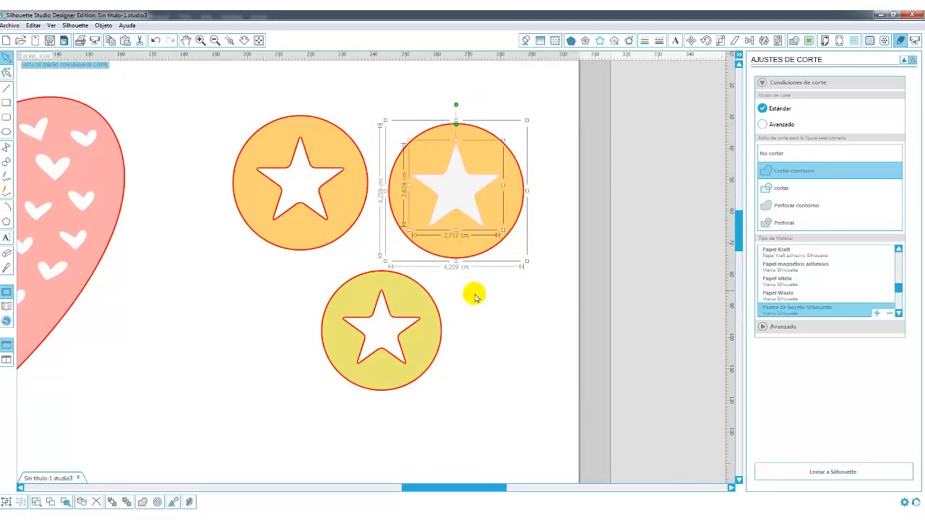
left_click(489, 321)
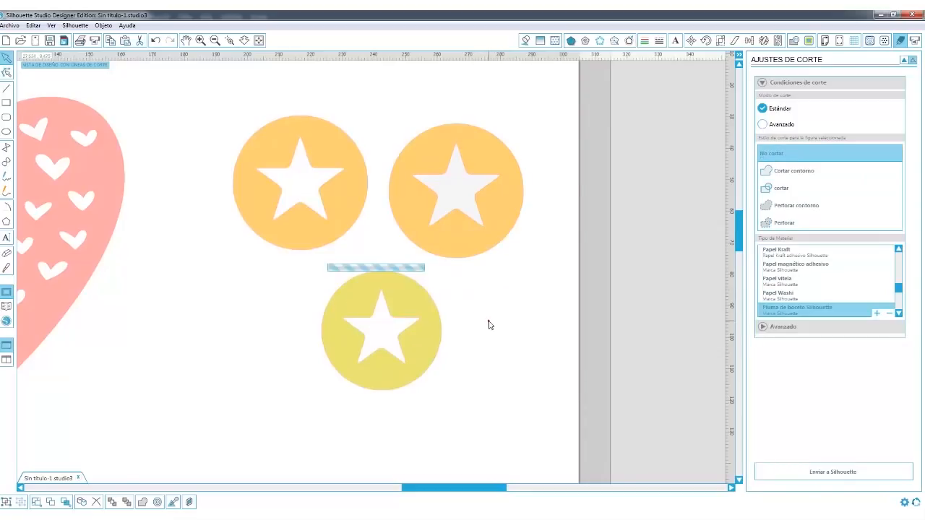
Release the compound path of the left orange star circle with Soltar trazado compuesto
left_click(345, 205)
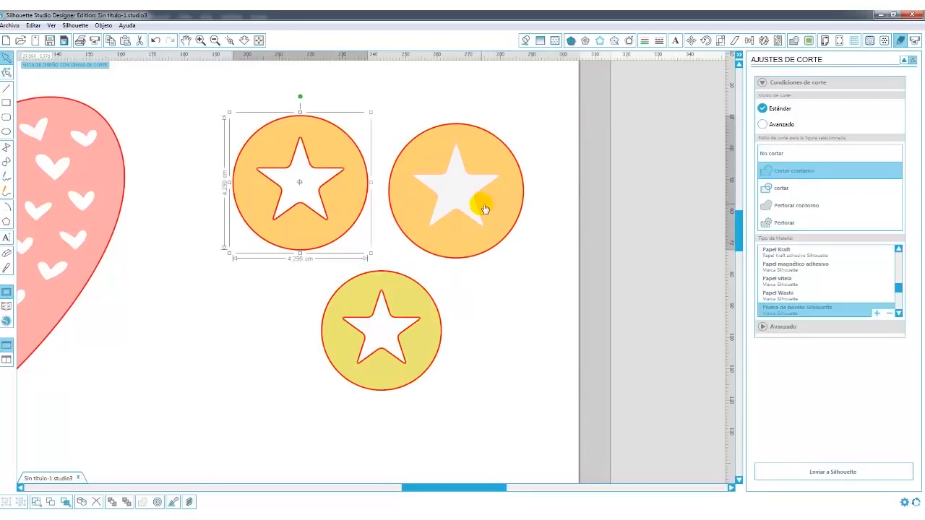
right_click(347, 205)
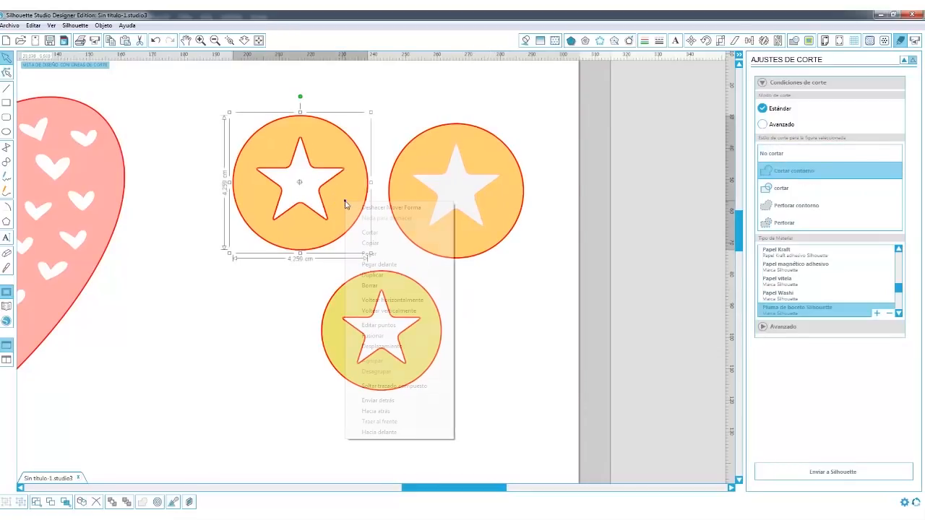
left_click(377, 385)
left_click(499, 373)
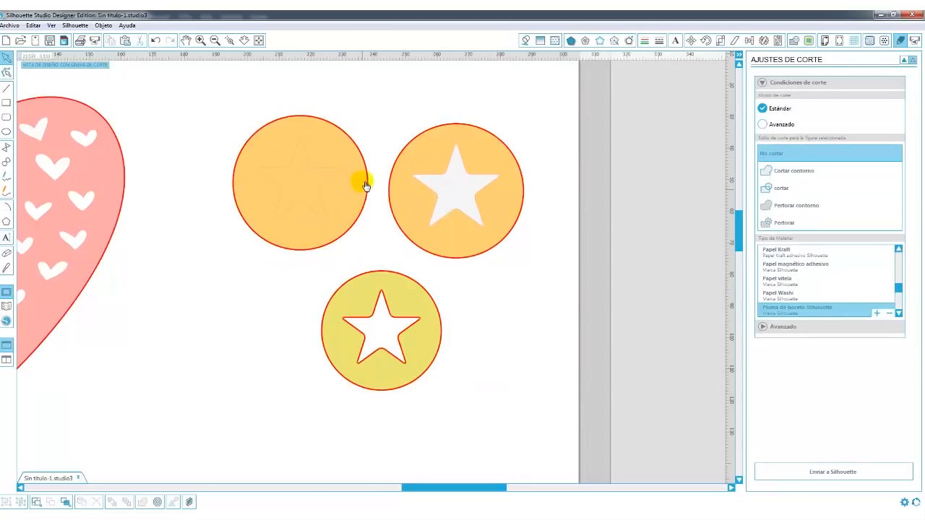
Join the left orange circle and its star into a compound path again
left_click_drag(190, 78, 382, 231)
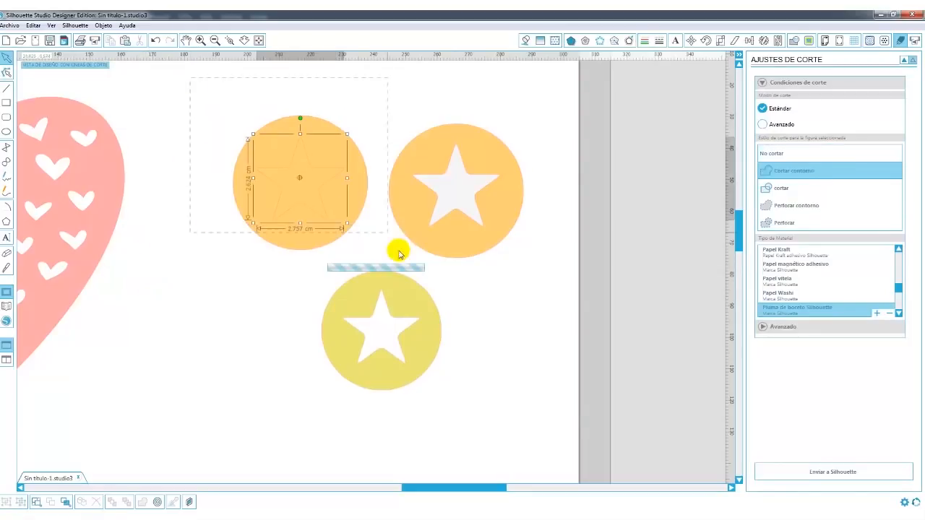
right_click(354, 201)
left_click(402, 386)
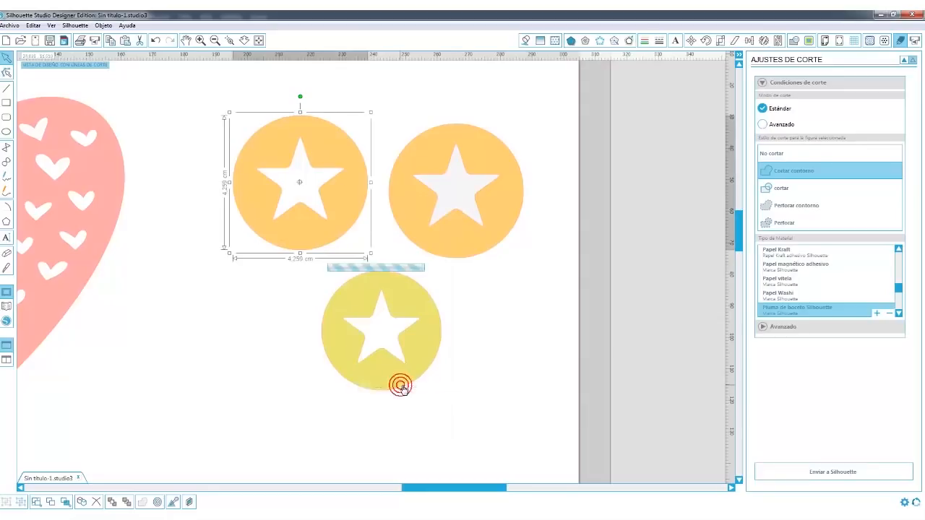
left_click(214, 40)
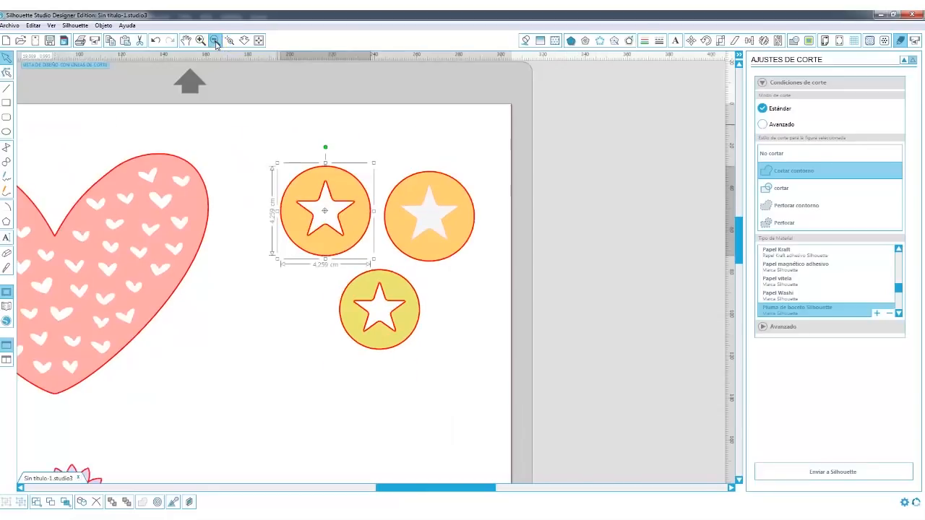
left_click(215, 41)
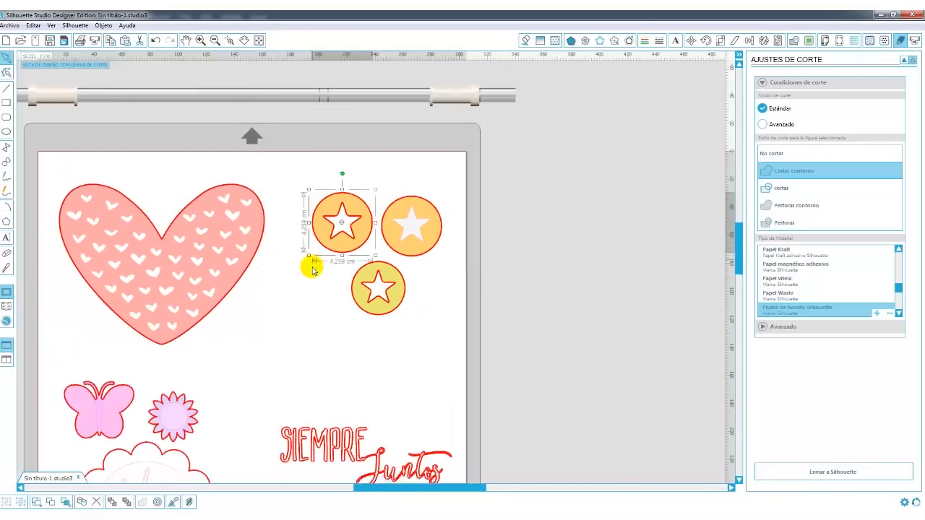
scroll(312, 269, "down", 1)
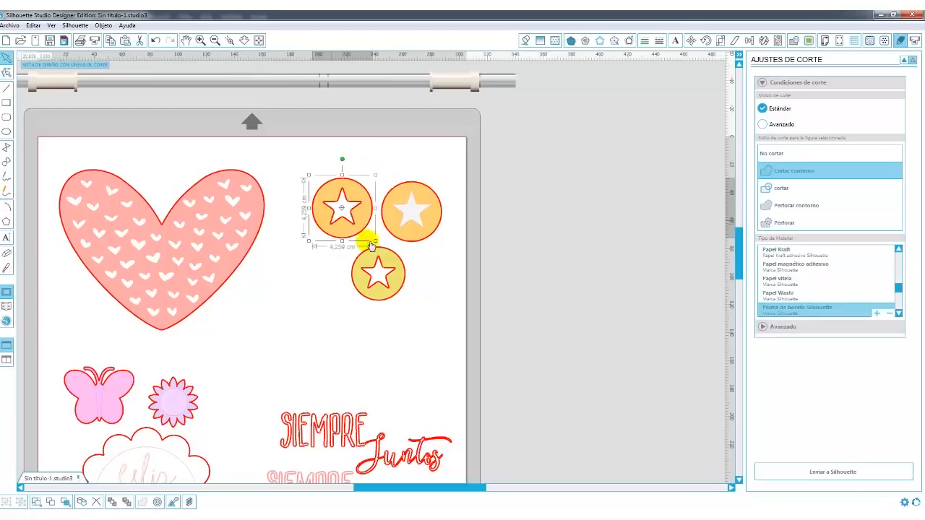
Try the cut styles Perforar contorno and Perforar on the left orange star circle, ending on Perforar contorno
left_click_drag(412, 488, 373, 490)
scroll(325, 405, "down", 3)
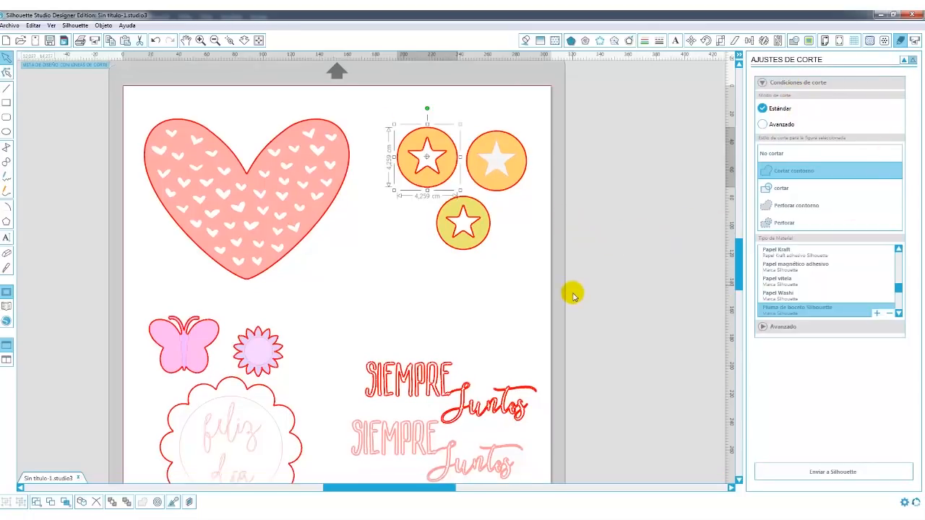
scroll(571, 295, "down", 1)
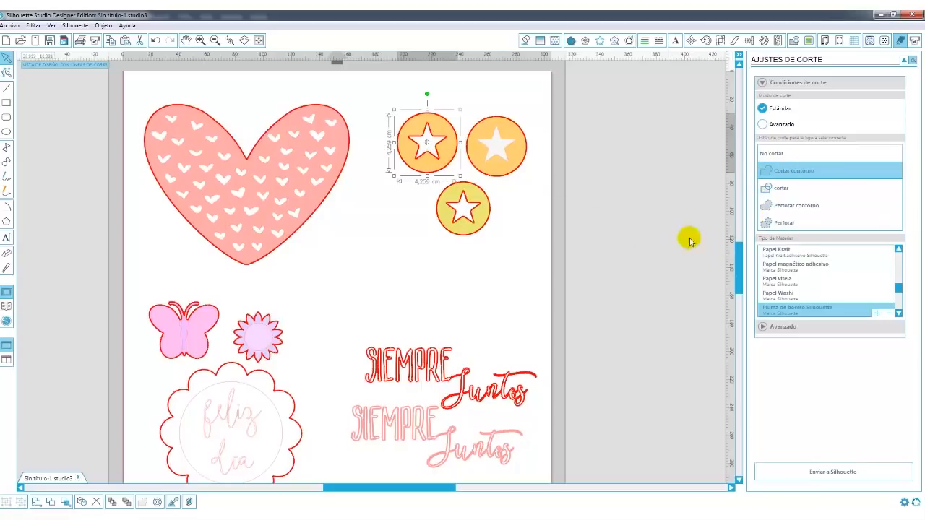
left_click(769, 210)
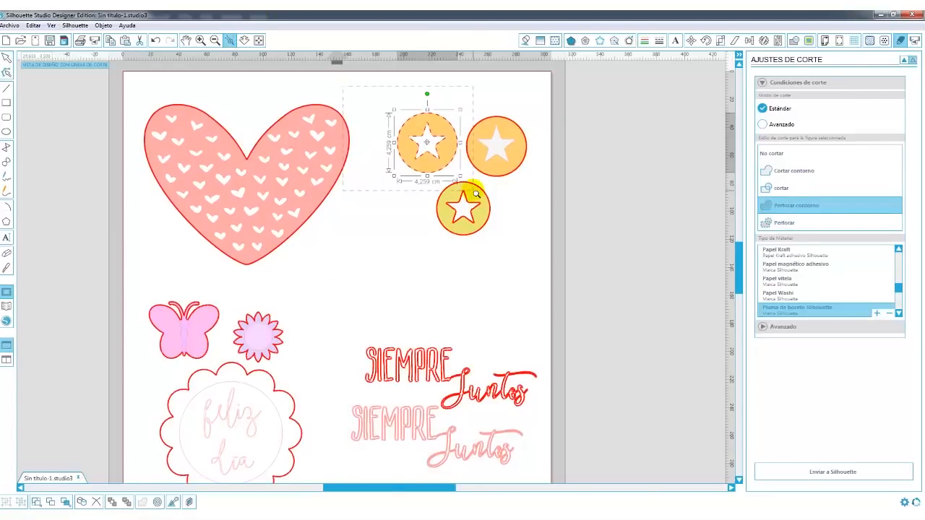
left_click_drag(476, 195, 477, 195)
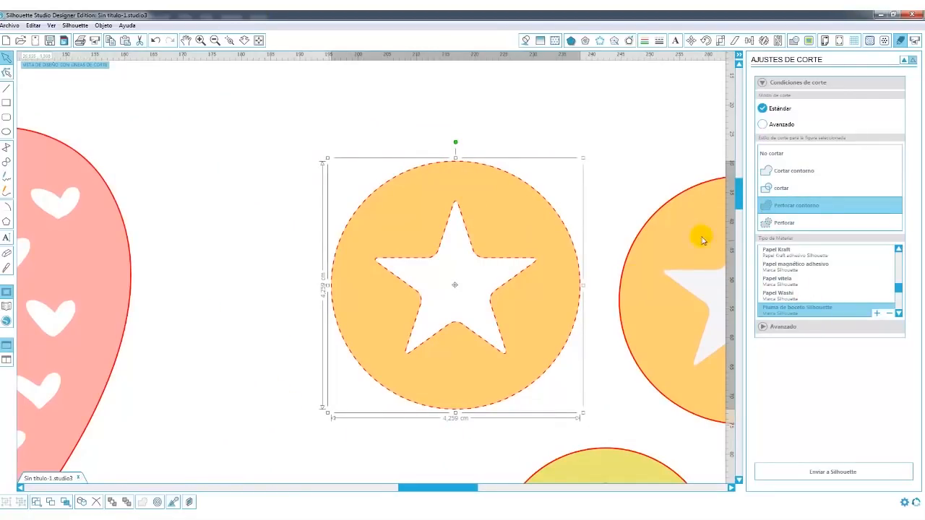
left_click(779, 225)
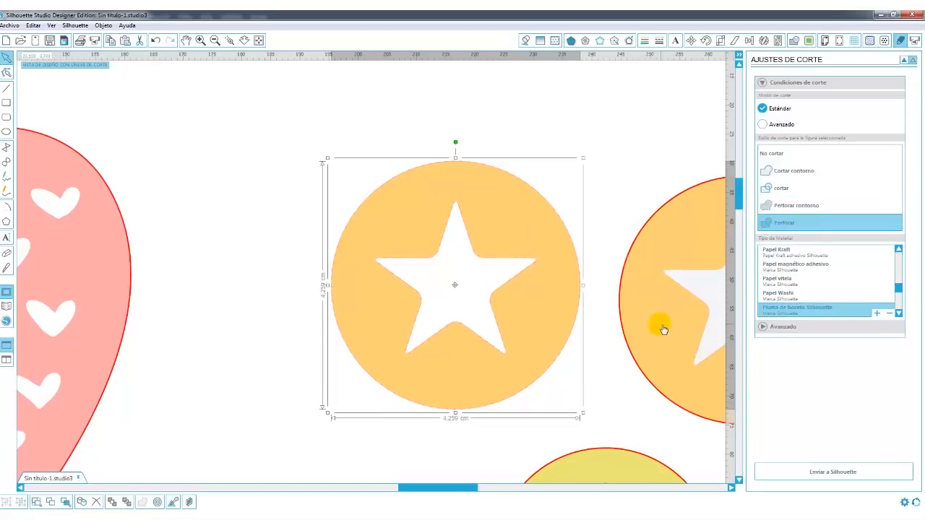
left_click(786, 206)
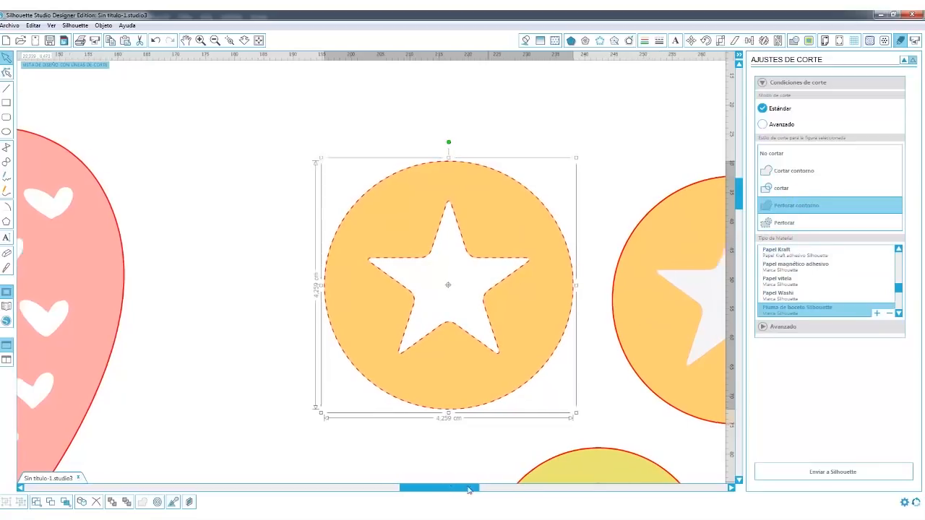
Apply the Perforar contorno cut style to the right orange circle beneath the loose star
scroll(451, 486, "right", 5)
left_click(639, 340)
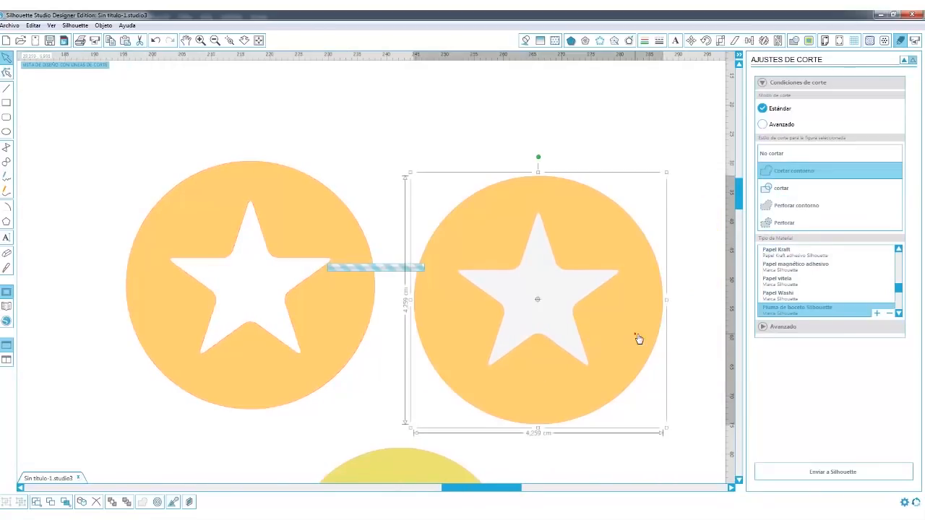
left_click(785, 206)
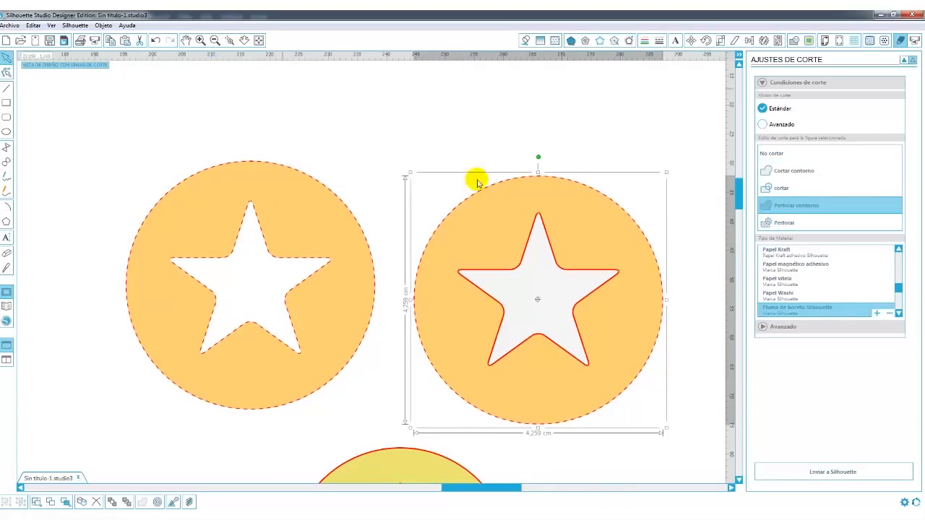
Set both orange circles and the loose star to the Cortar contorno cut style
left_click(215, 40)
left_click(215, 40)
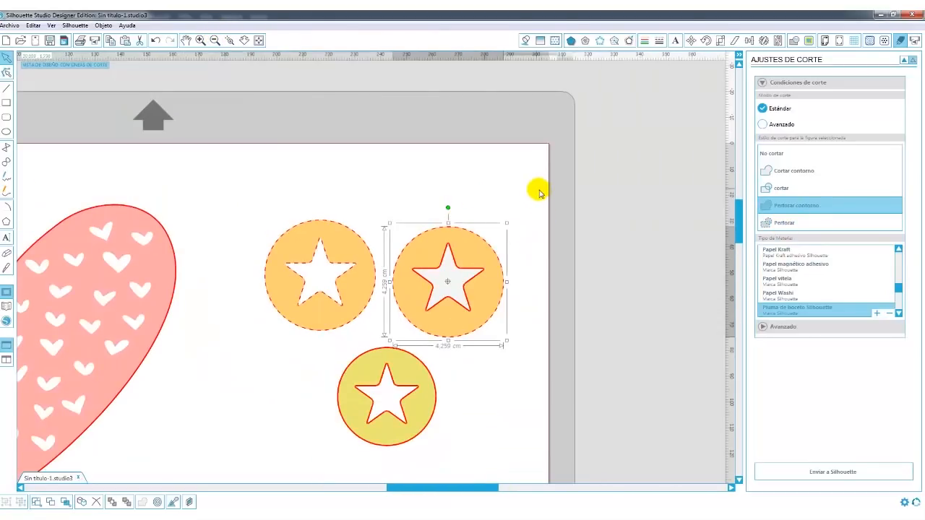
left_click_drag(514, 215, 251, 331)
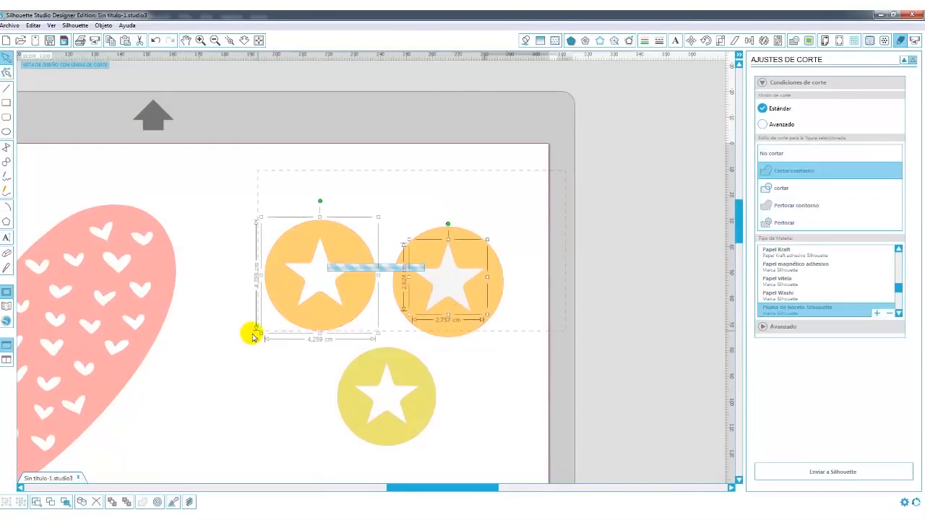
left_click(784, 172)
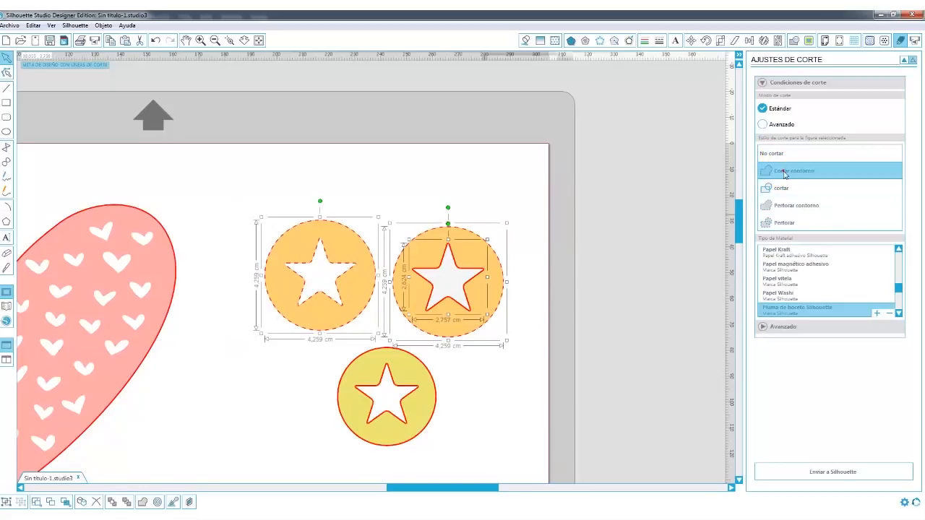
left_click(557, 161)
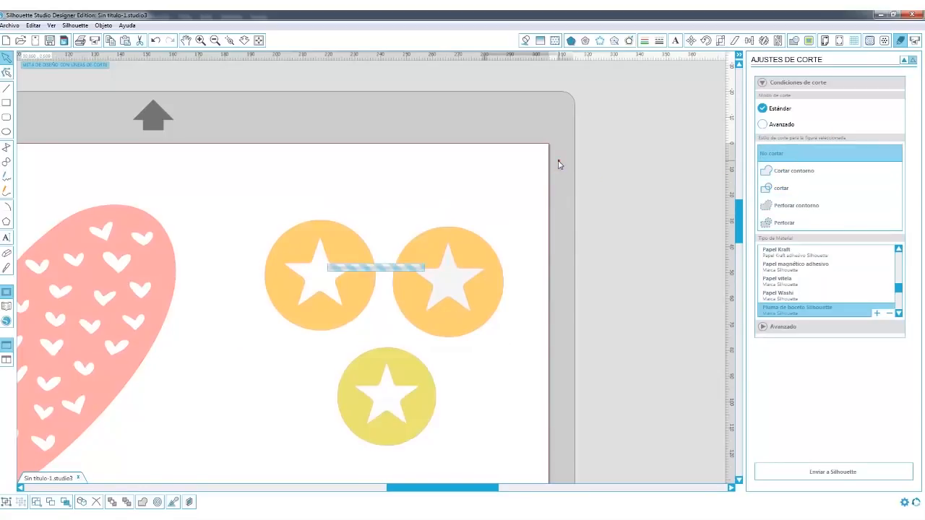
Give the right orange circle the medium-dash line style, third in the style list, and a light grey fill
left_click(469, 246)
left_click(646, 41)
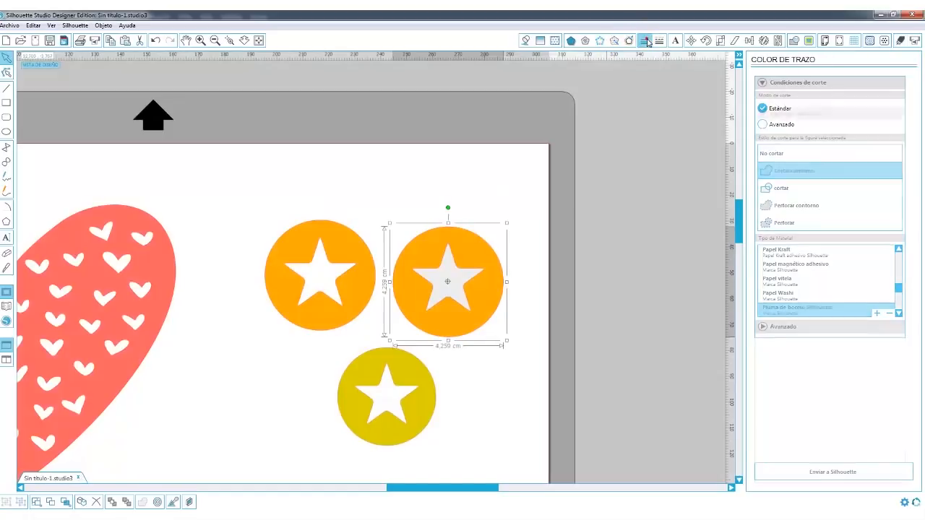
left_click(658, 41)
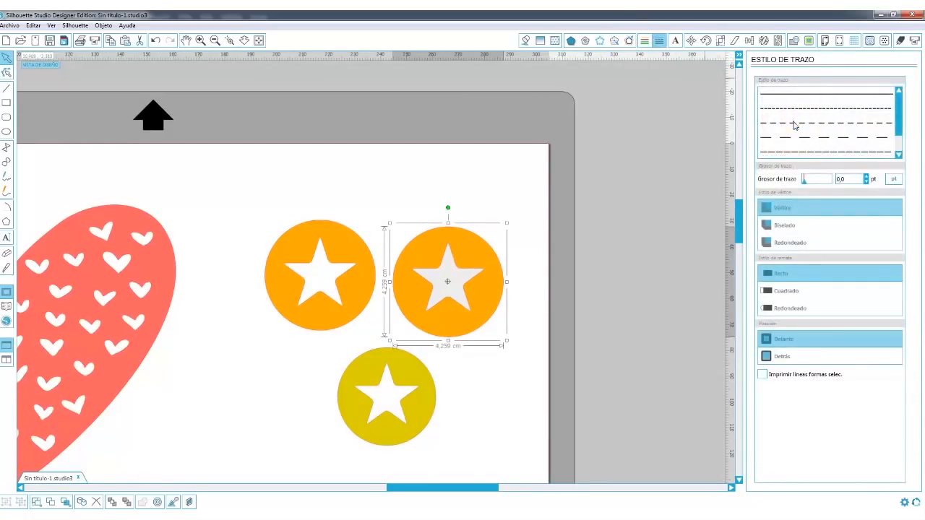
left_click(793, 123)
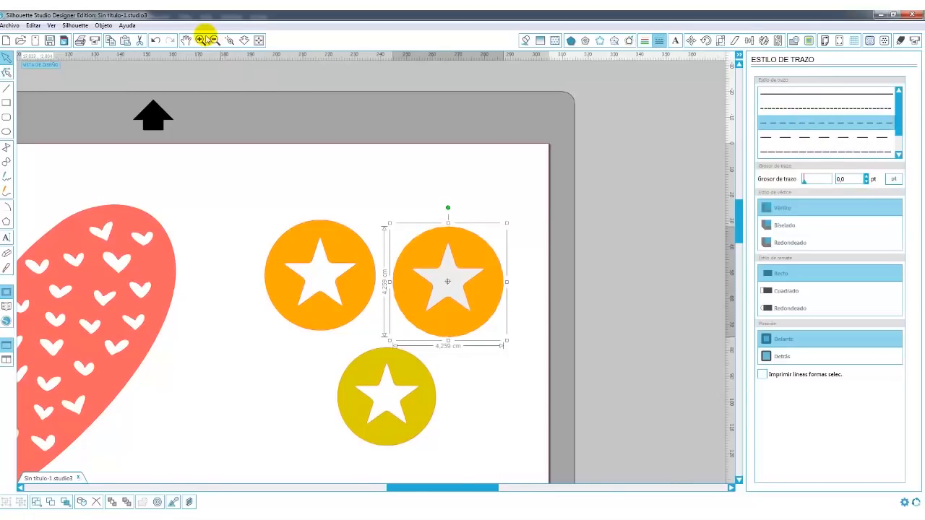
left_click(201, 40)
left_click(201, 40)
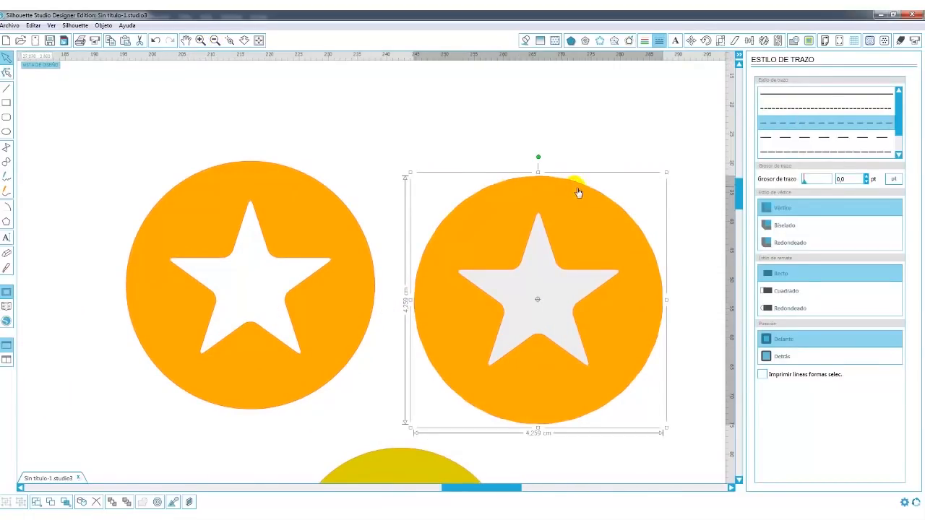
left_click(526, 40)
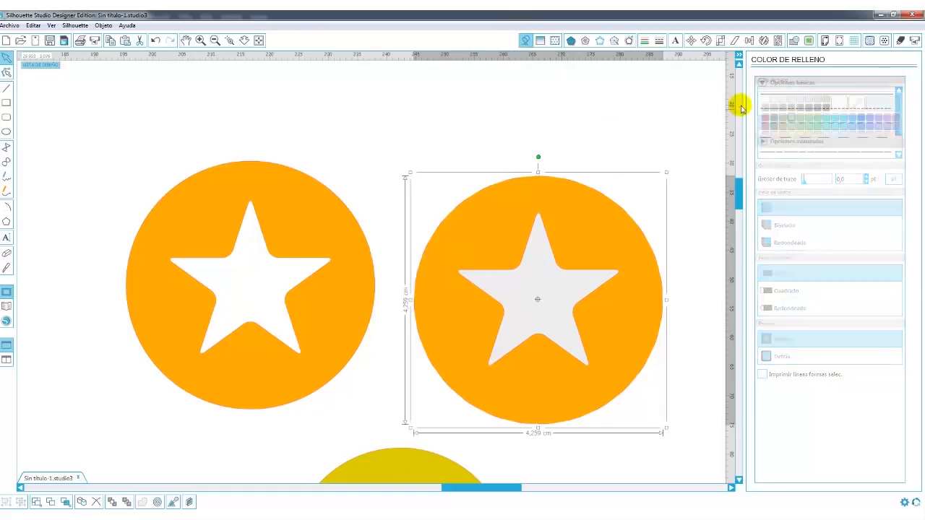
left_click(774, 99)
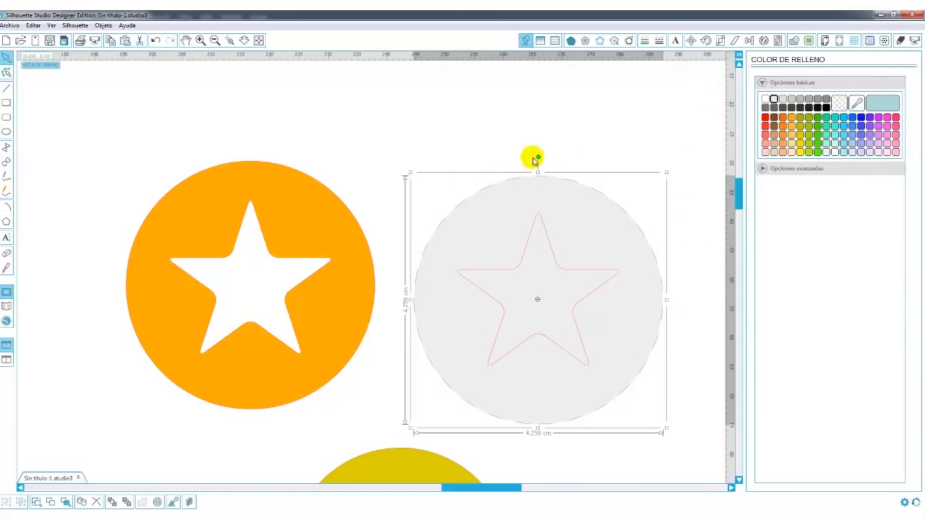
Compare Perforar contorno, Cortar and Cortar contorno on the dashed grey circle, and set its cut style to No cortar
left_click(901, 40)
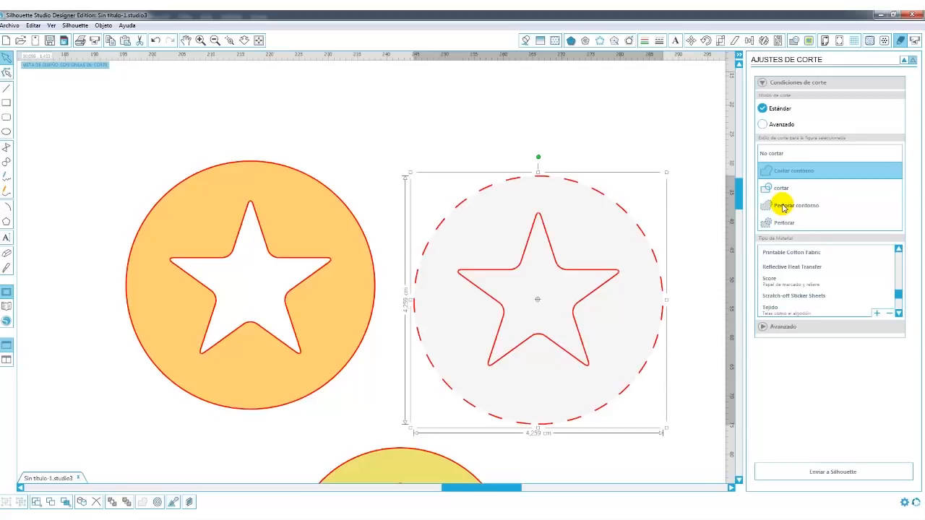
left_click(782, 207)
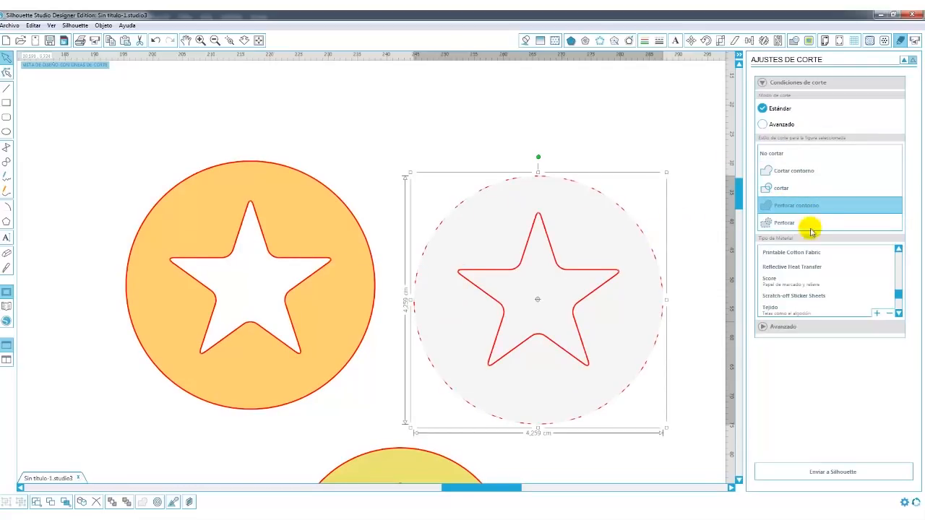
left_click(778, 190)
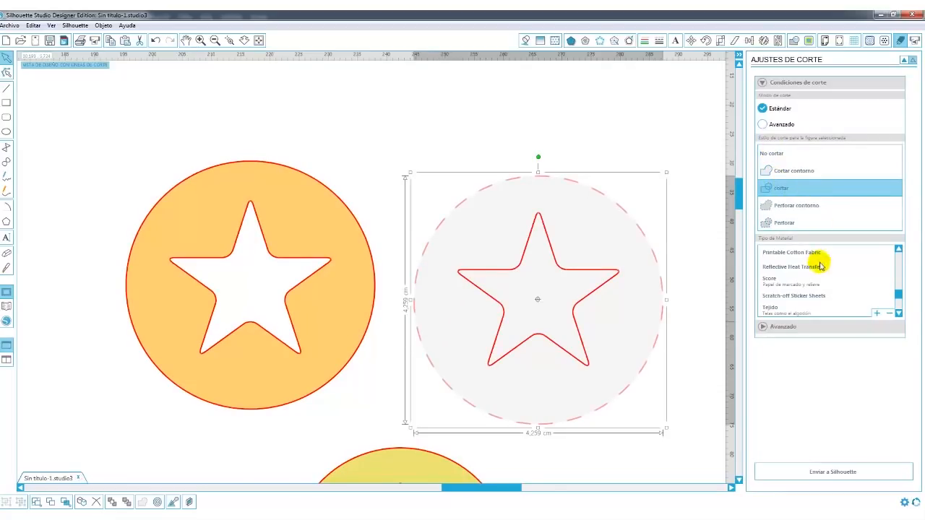
left_click(785, 173)
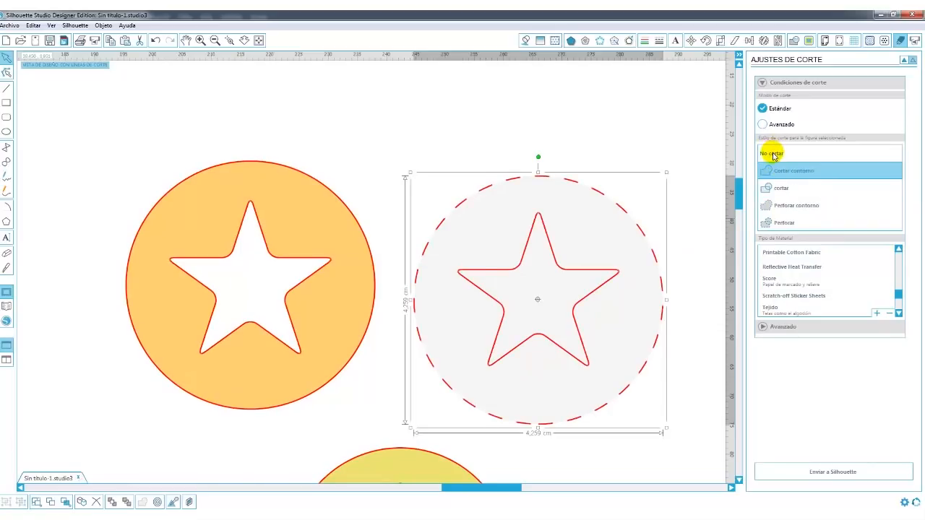
left_click(774, 155)
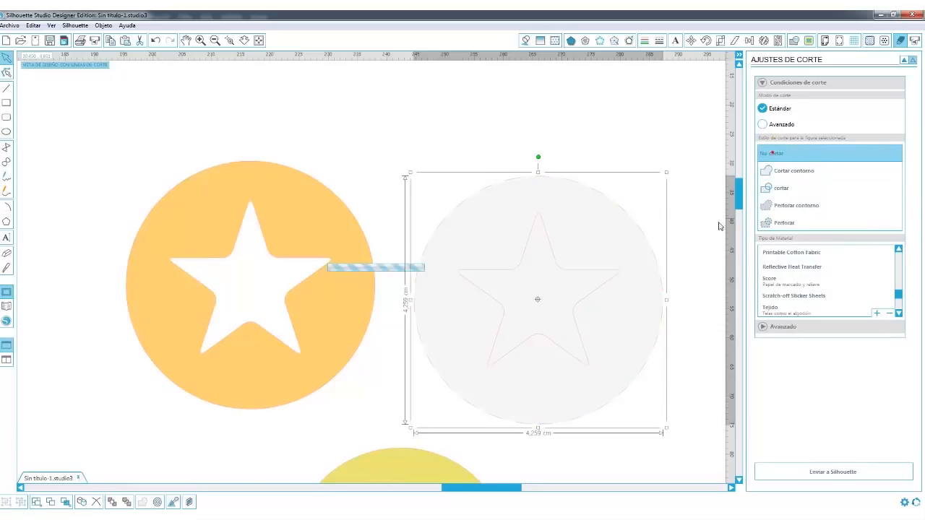
Move the small centre circle out of the flower onto the blank area up and to its right
left_click(261, 41)
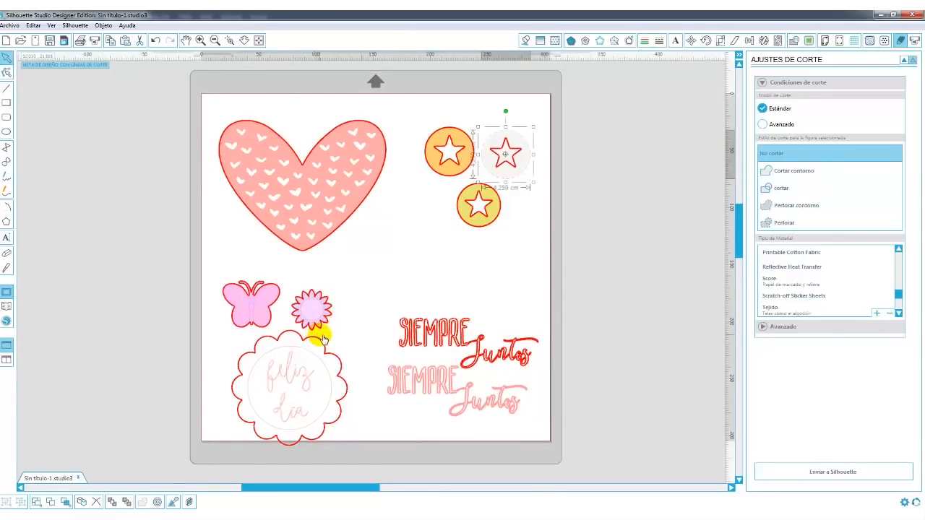
left_click_drag(321, 315, 372, 287)
left_click(381, 314)
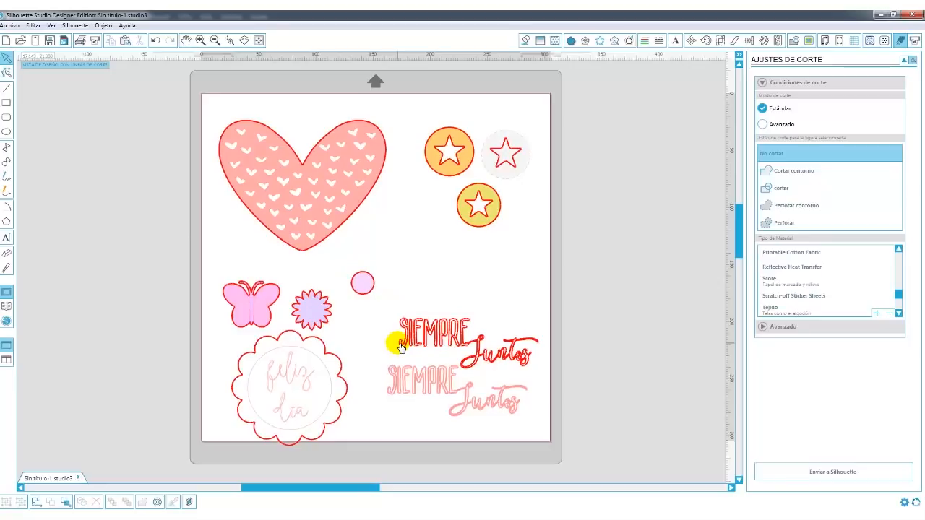
Switch the cut mode from Estándar to Avanzado
left_click(779, 127)
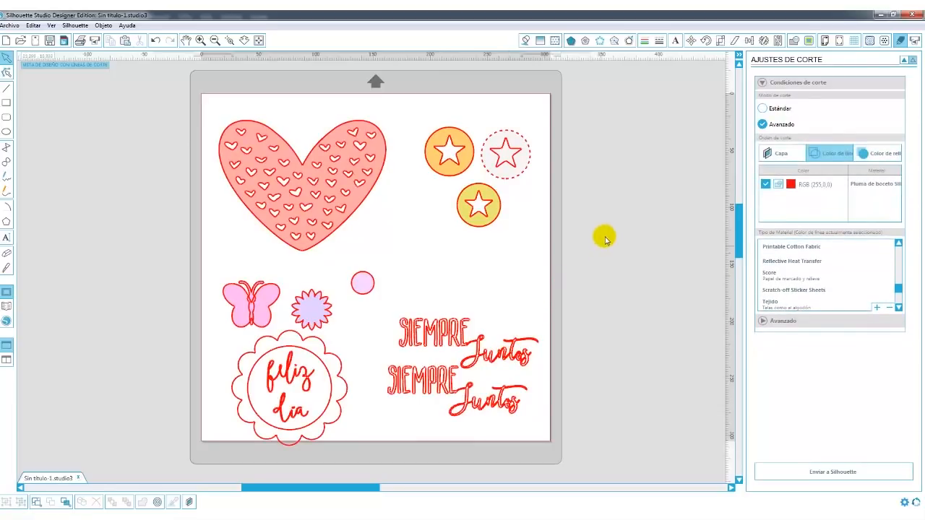